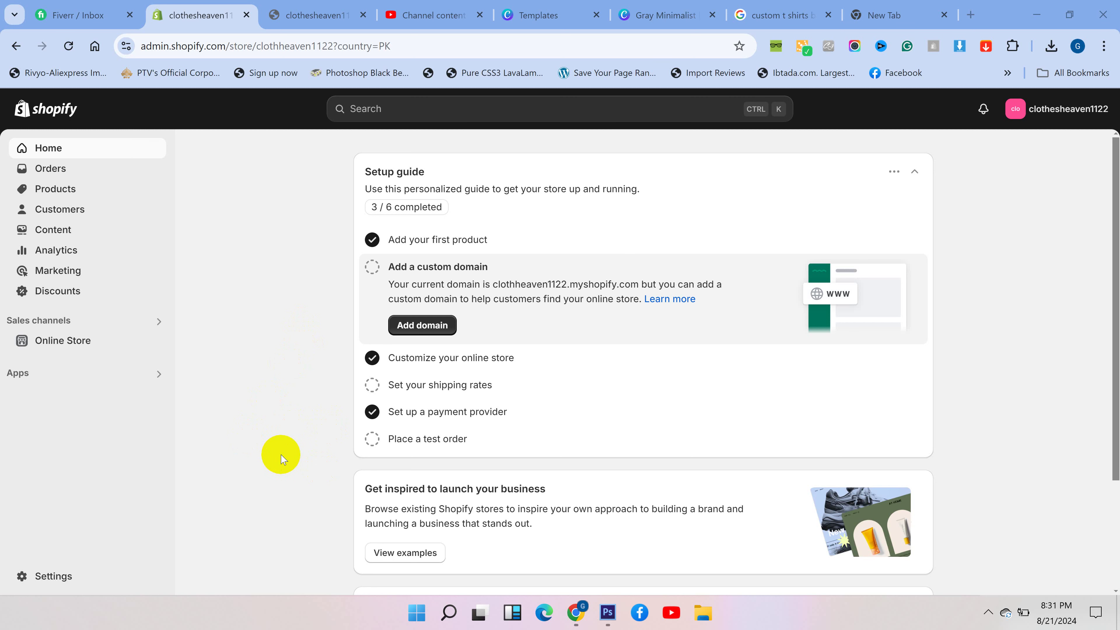
- Open Settings > Payments and list the options under Manual payment methods
{"action": "left_click", "coordinate": [55, 577]}
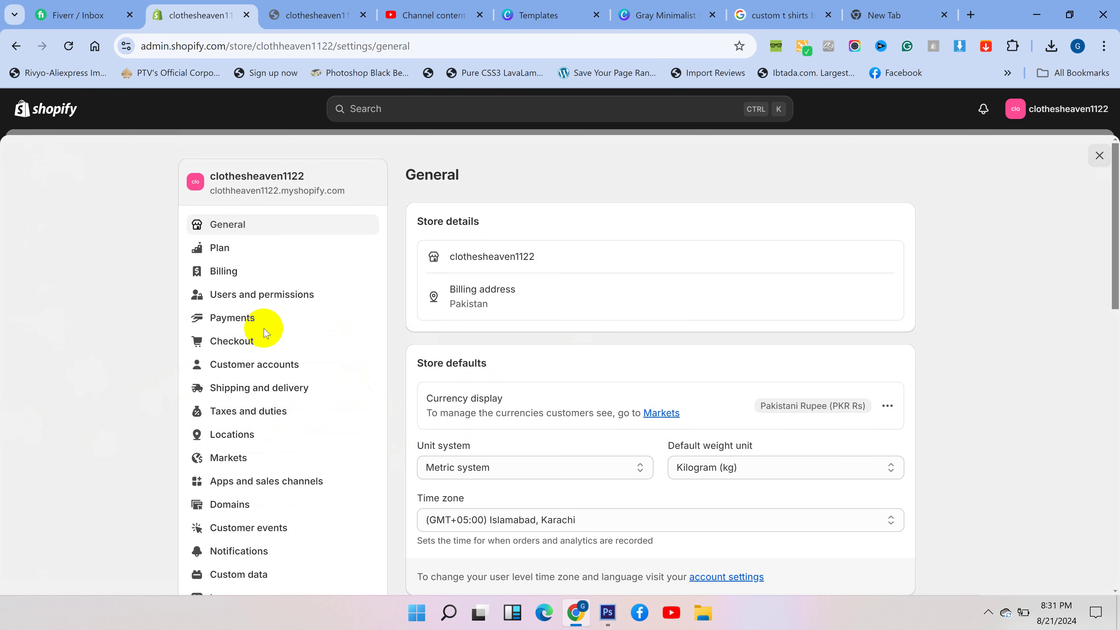
{"action": "left_click", "coordinate": [233, 318]}
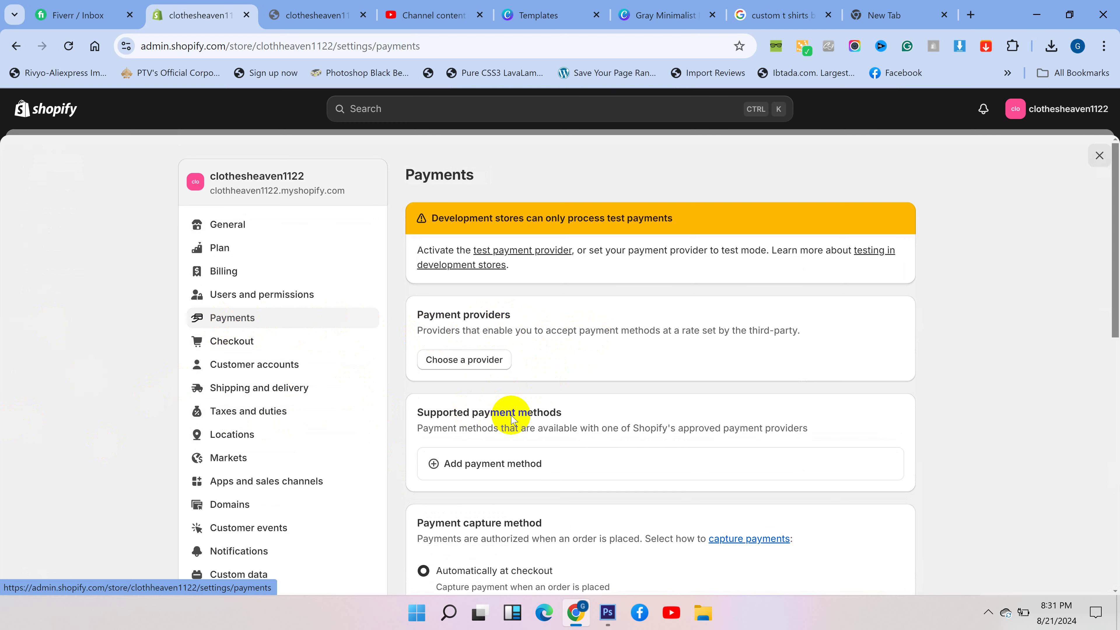
{"action": "scroll", "coordinate": [493, 408], "scroll_direction": "down", "scroll_amount": 5}
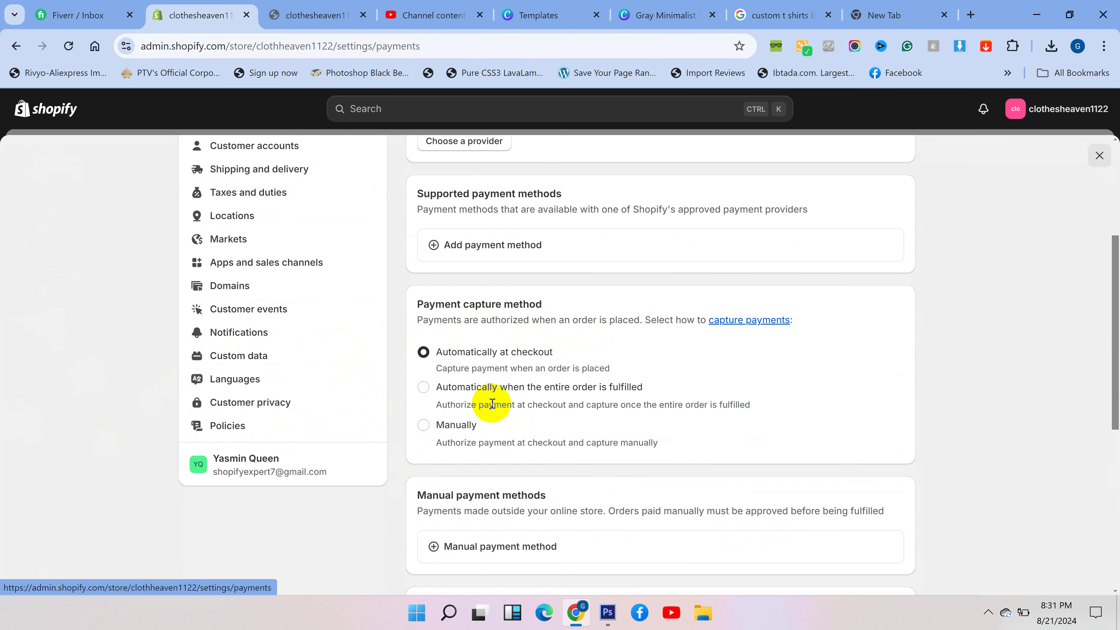
{"action": "scroll", "coordinate": [490, 370], "scroll_direction": "down", "scroll_amount": 3}
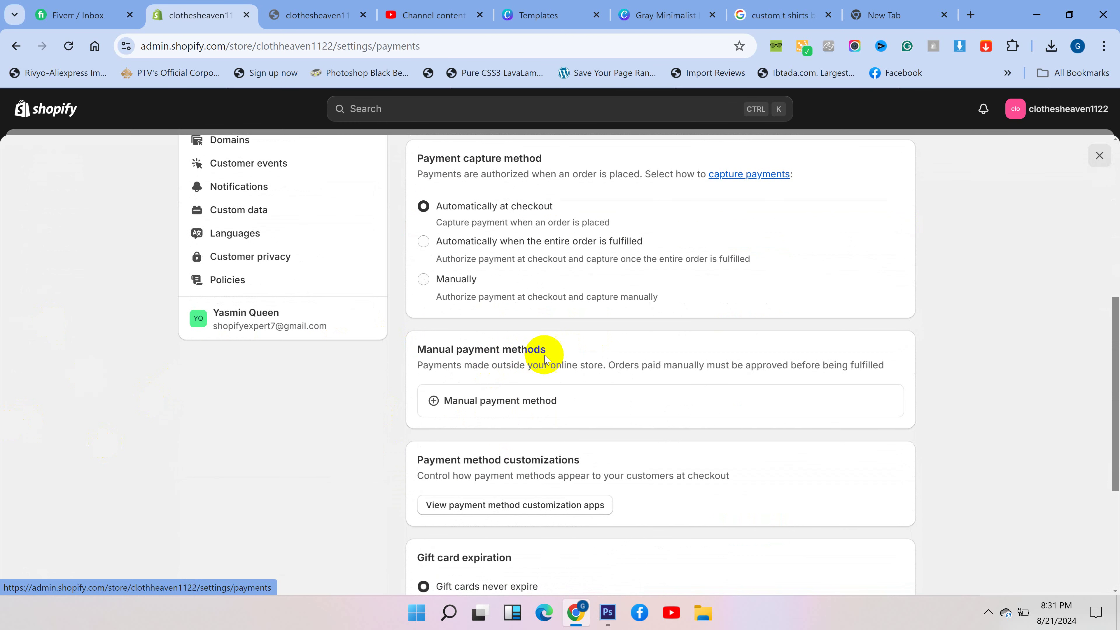
{"action": "left_click_drag", "start_coordinate": [555, 348], "coordinate": [417, 350]}
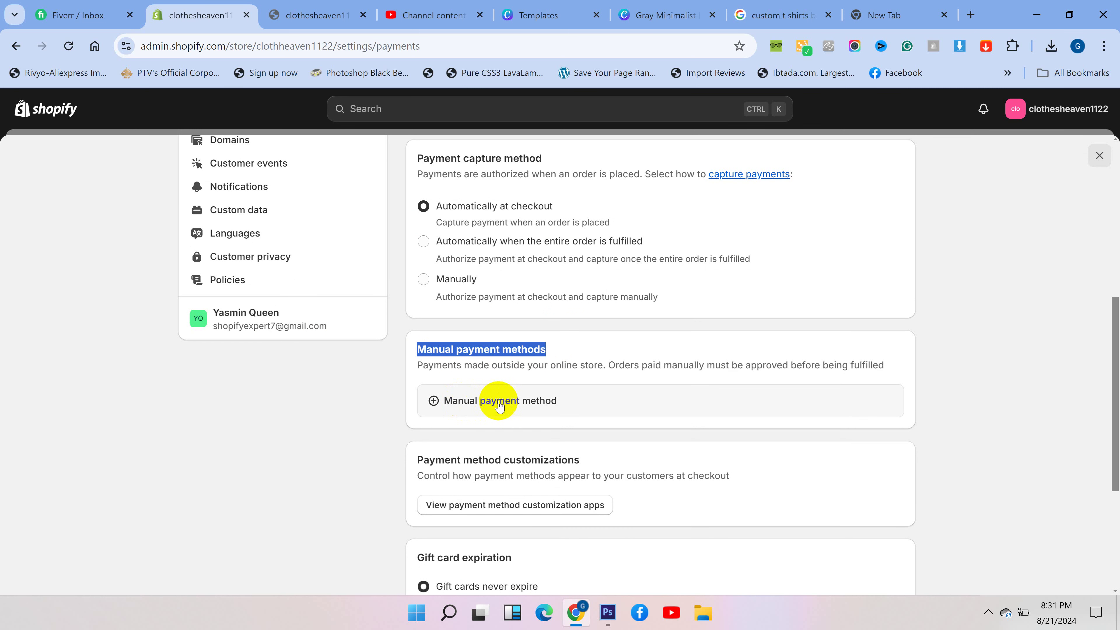
{"action": "left_click", "coordinate": [510, 405]}
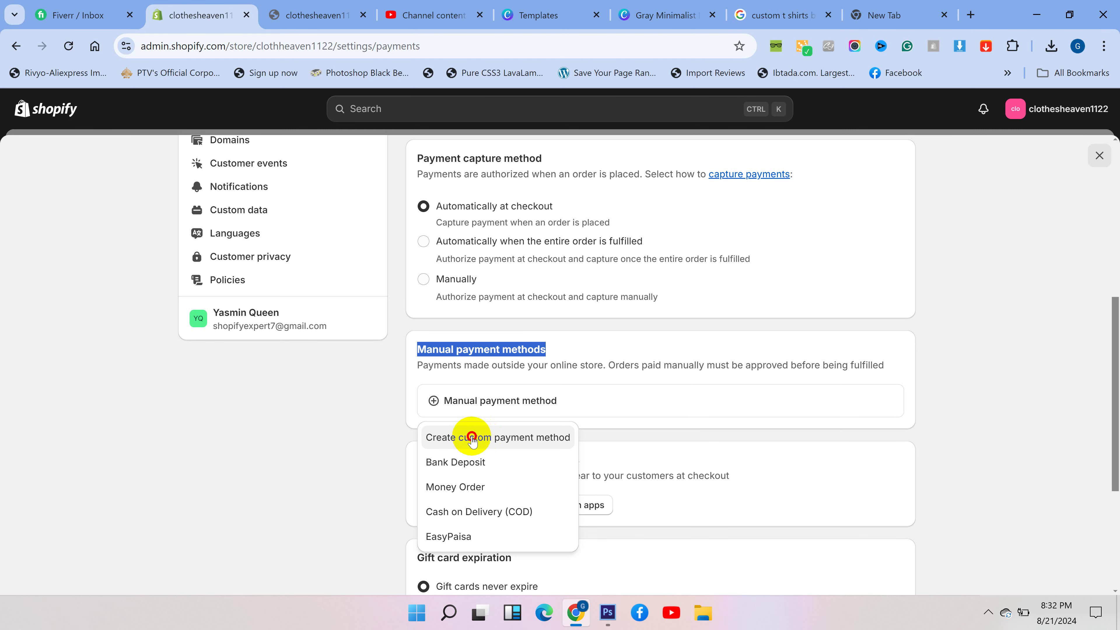
- Create a custom payment method named 'JazzCash & EasyPaisa'
{"action": "left_click", "coordinate": [472, 439]}
{"action": "left_click", "coordinate": [441, 238]}
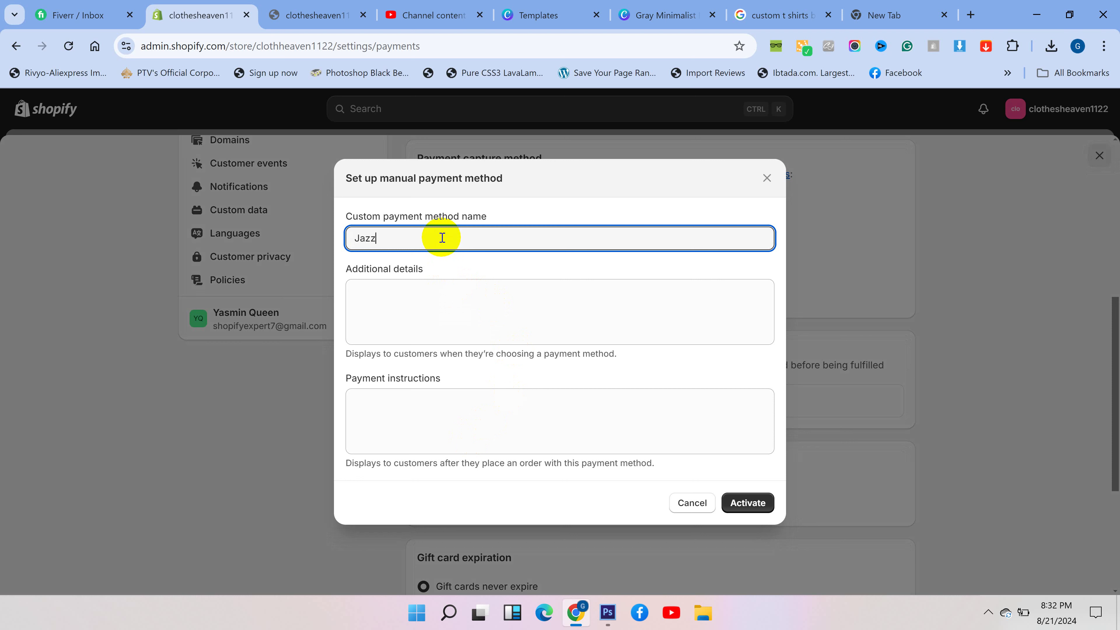
{"action": "type", "text": "JazzCash & EasyPaisa"}
{"action": "left_click_drag", "start_coordinate": [482, 238], "coordinate": [354, 238]}
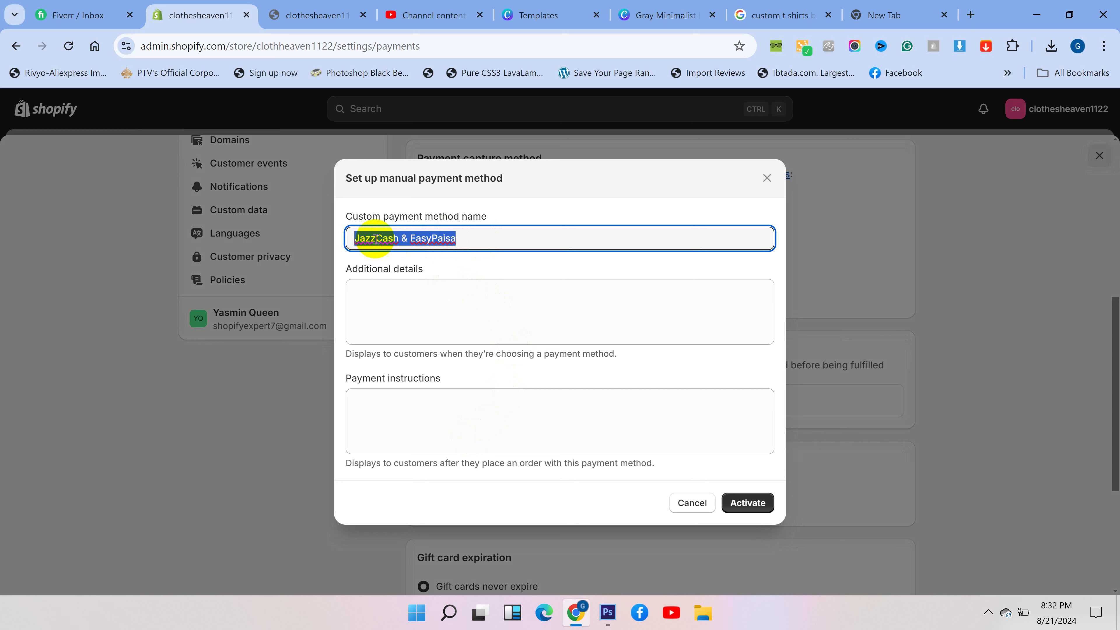
{"action": "left_click", "coordinate": [462, 237]}
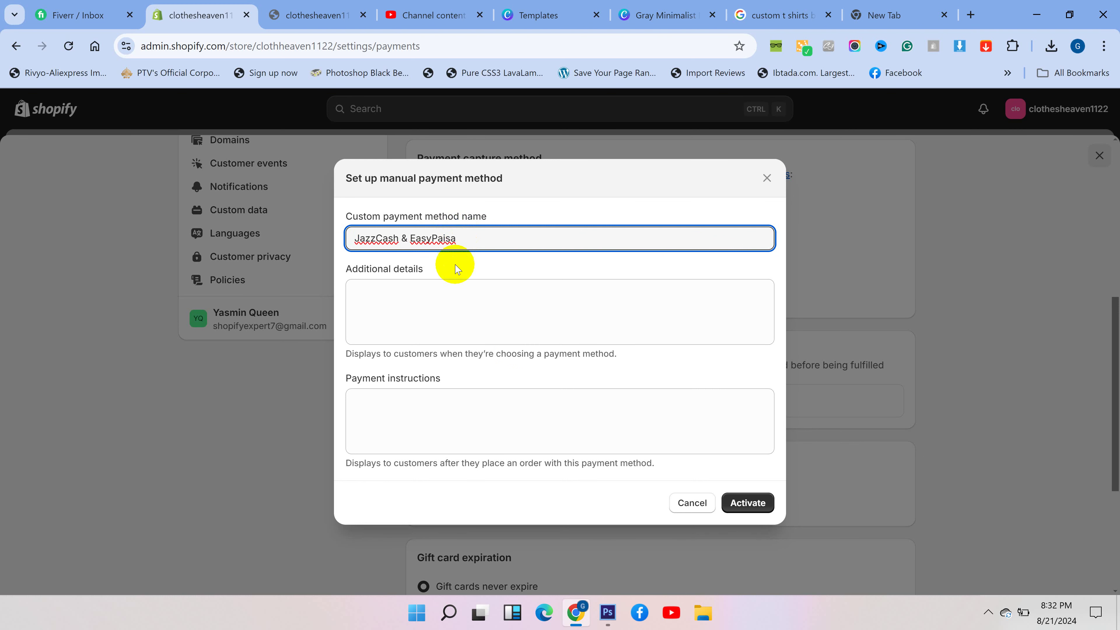
- Enter the account holder's name and EasyPaisa and JazzCash account numbers on separate lines in Additional details
{"action": "left_click", "coordinate": [433, 294]}
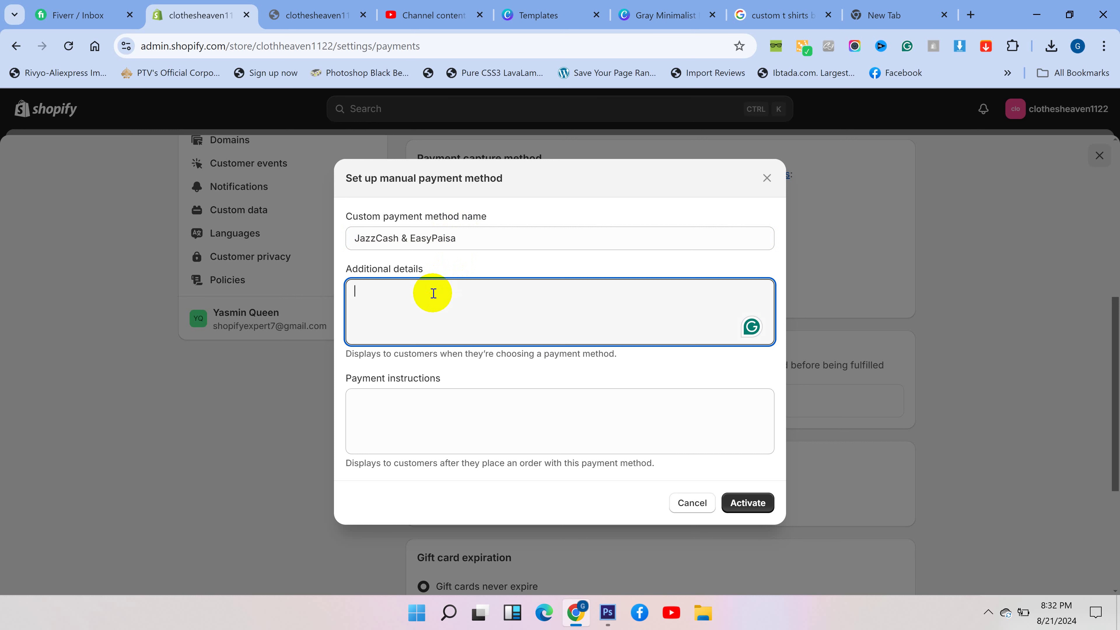
{"action": "type", "text": "Account Name:"}
{"action": "type", "text": "Mu"}
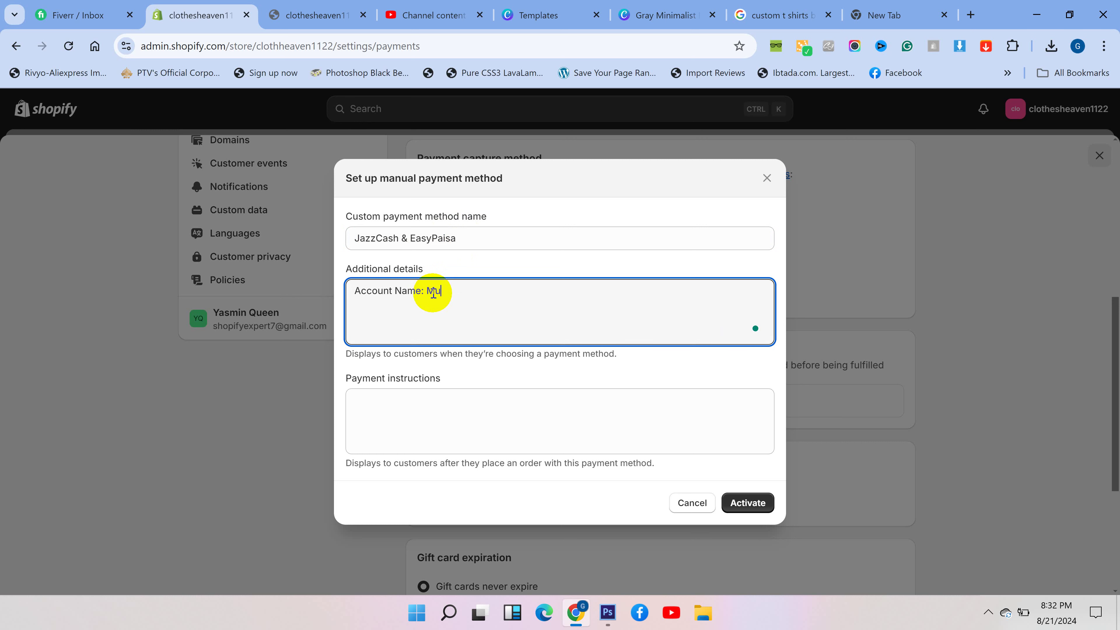
{"action": "type", "text": "jtaba"}
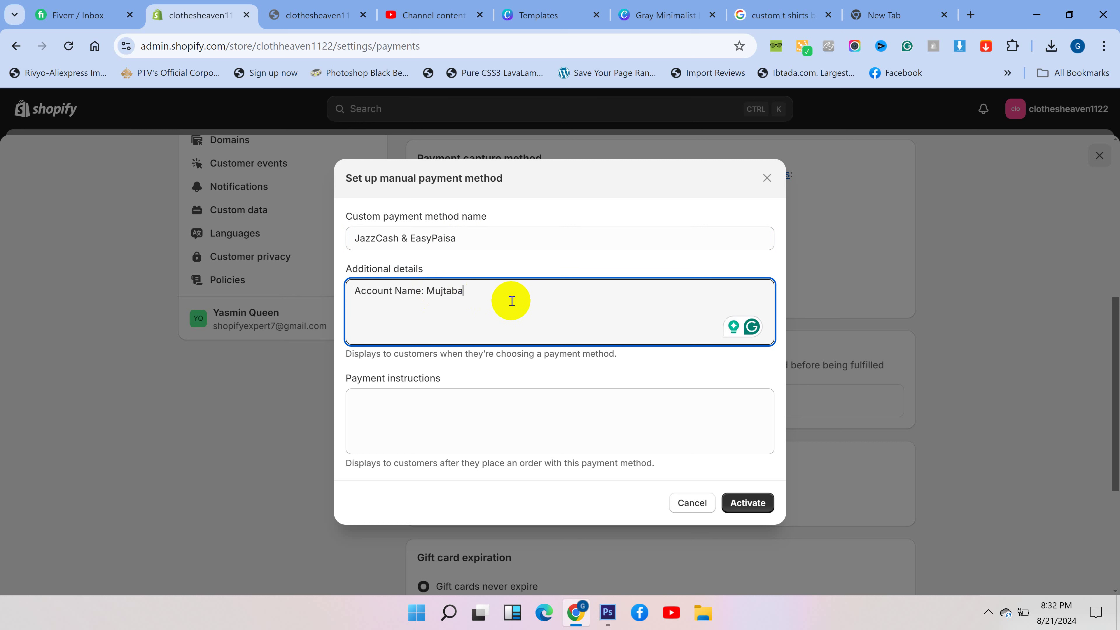
{"action": "type", "text": "Acc"}
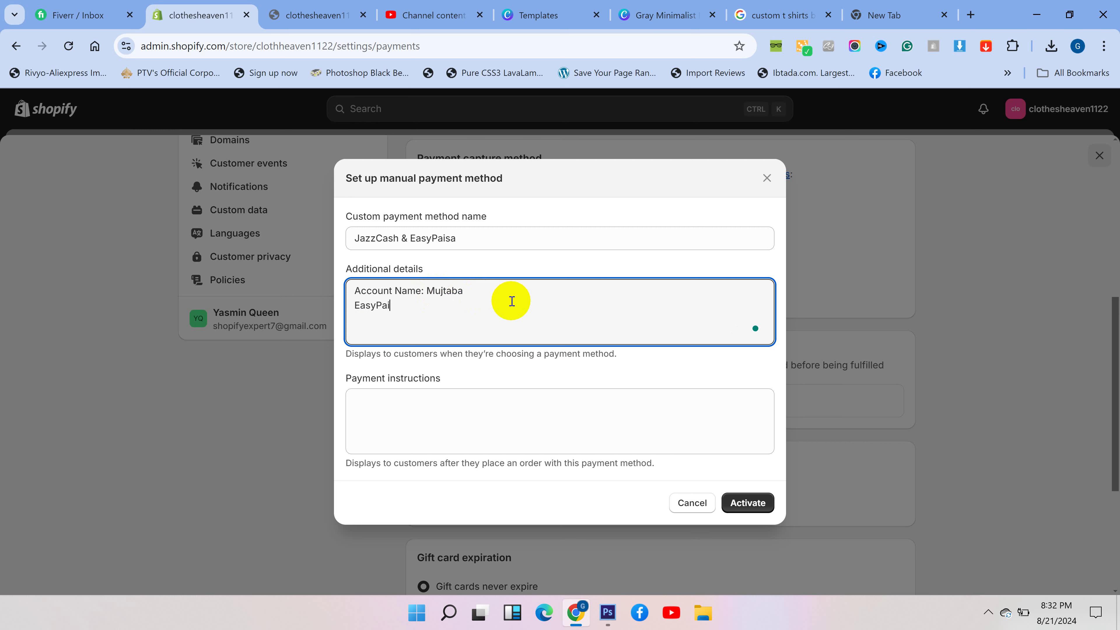
{"action": "type", "text": " Account Number:"}
{"action": "key", "text": "Return"}
{"action": "type", "text": "ja"}
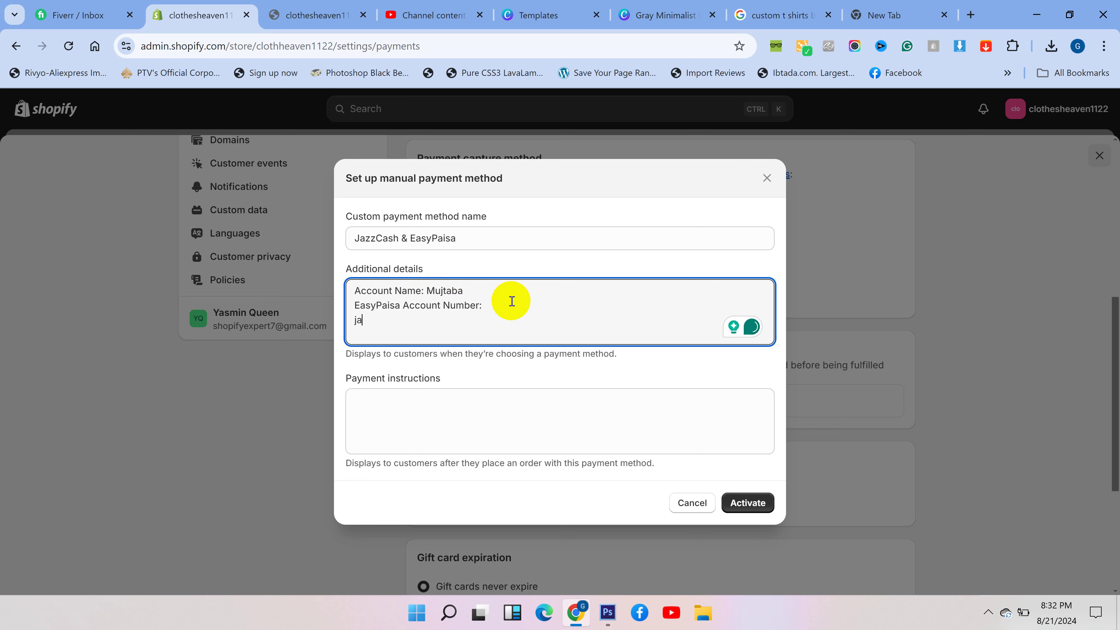
{"action": "type", "text": "zzCash Accoung"}
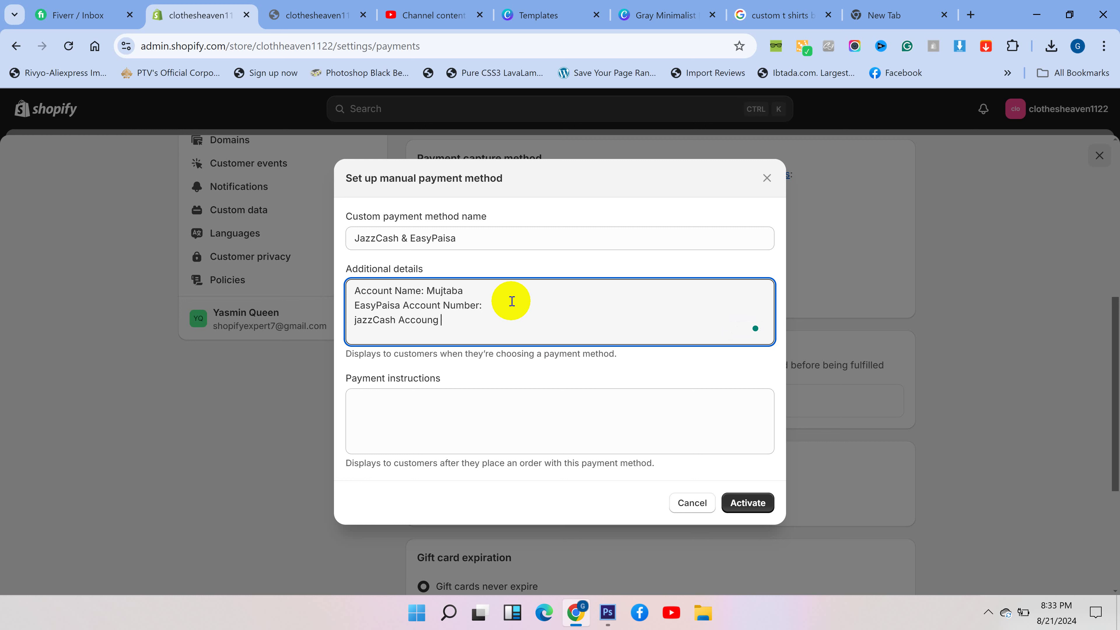
{"action": "key", "text": "BackSpace"}
{"action": "type", "text": "t Number:"}
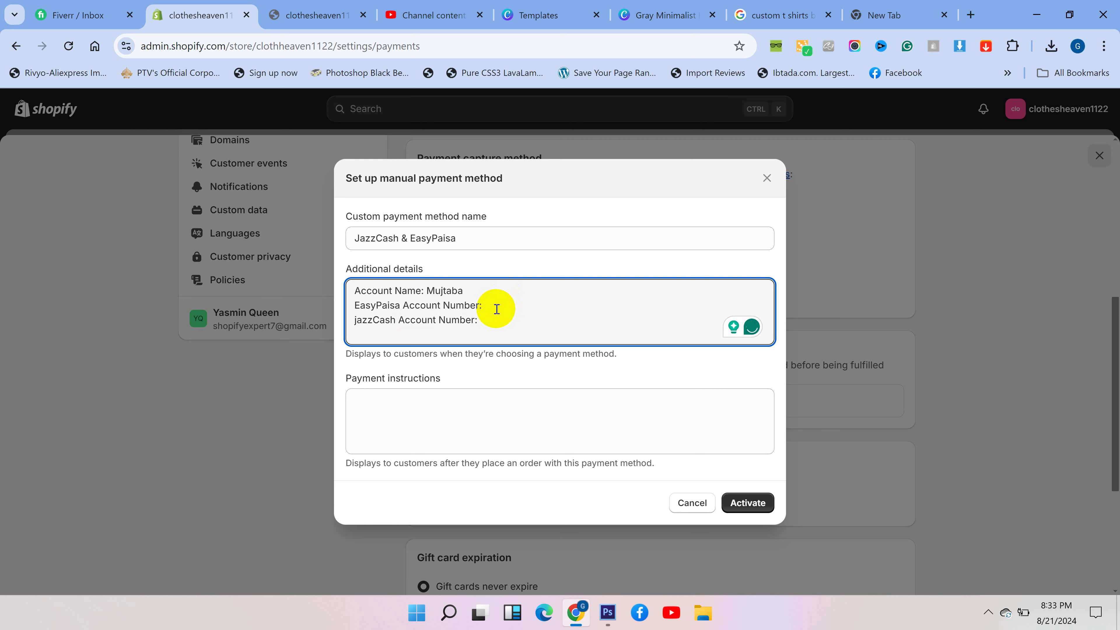
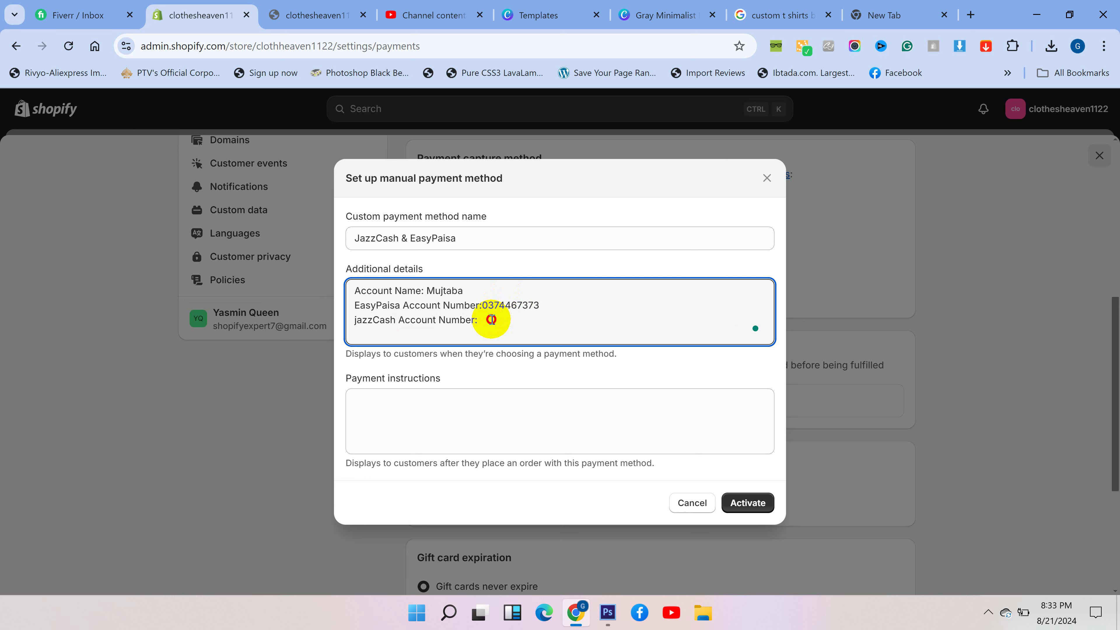
{"action": "left_click", "coordinate": [491, 319]}
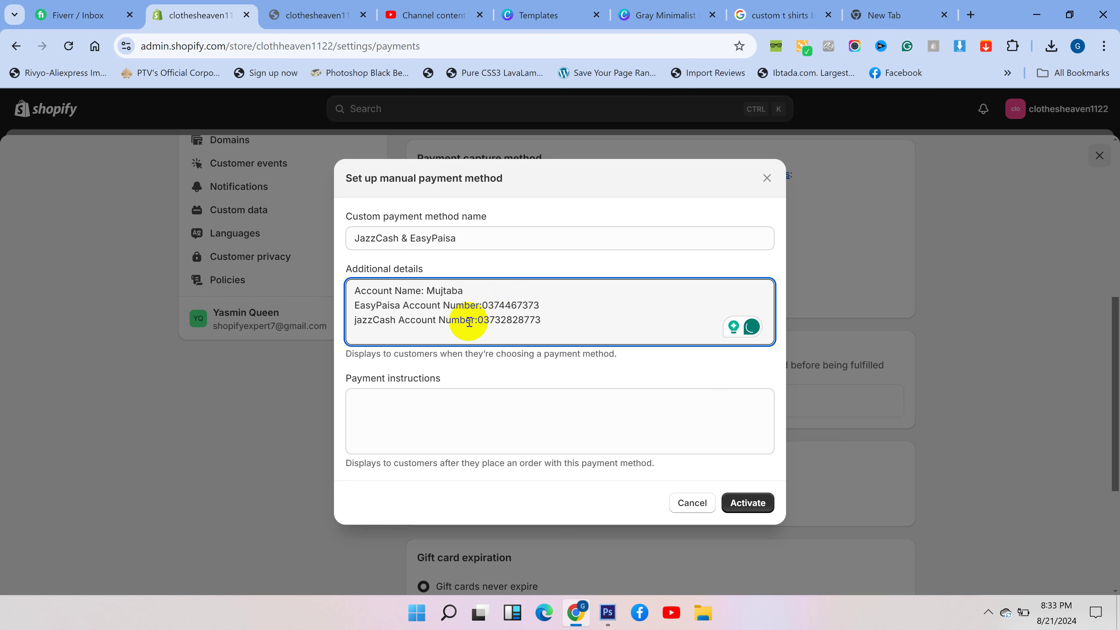
{"action": "left_click_drag", "start_coordinate": [539, 319], "coordinate": [370, 307]}
{"action": "left_click", "coordinate": [396, 405]}
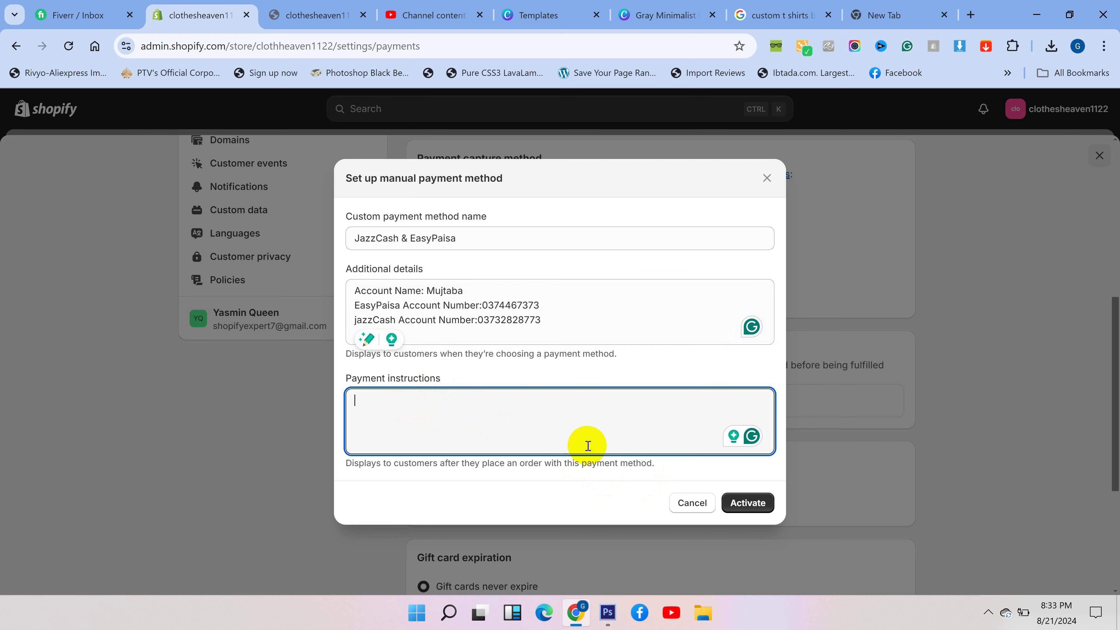
- Activate JazzCash & EasyPaisa, confirm it under Manual payment methods, and close Settings
{"action": "left_click", "coordinate": [743, 505]}
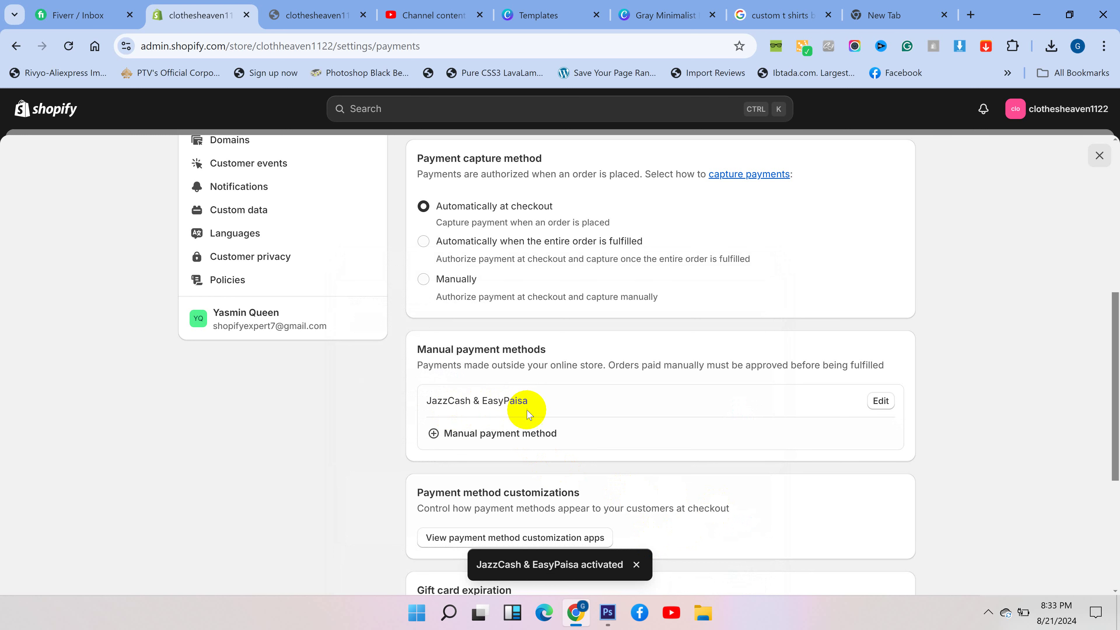
{"action": "left_click_drag", "start_coordinate": [544, 401], "coordinate": [421, 407]}
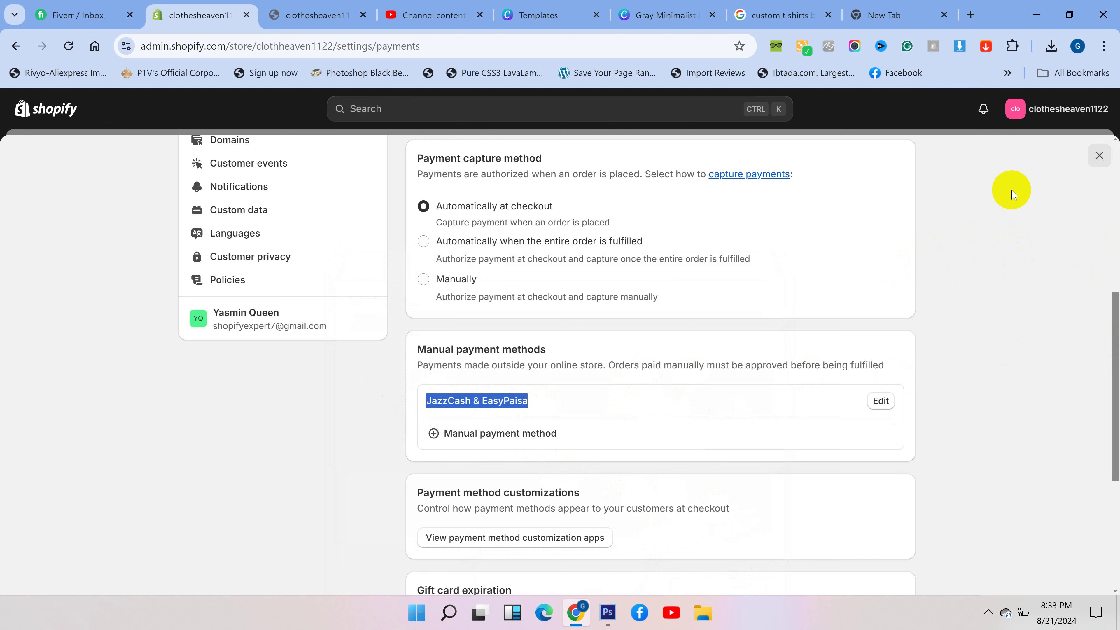
{"action": "left_click", "coordinate": [1099, 156]}
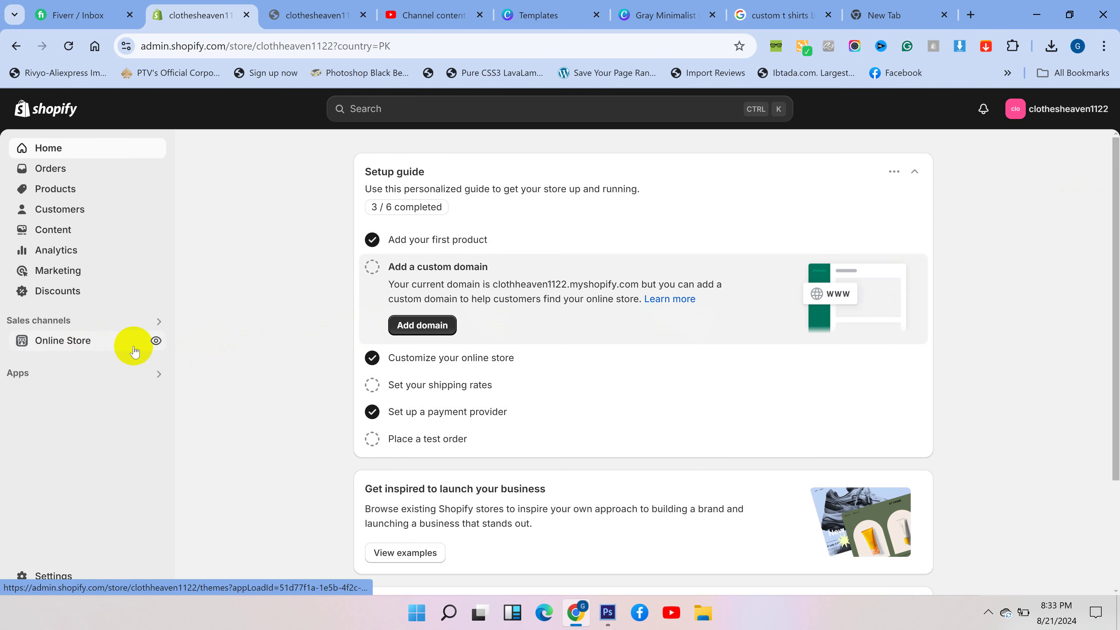
- Preview the online store, scroll to New Arrivals, and open the Chequered Red Shirt
{"action": "left_click", "coordinate": [157, 342]}
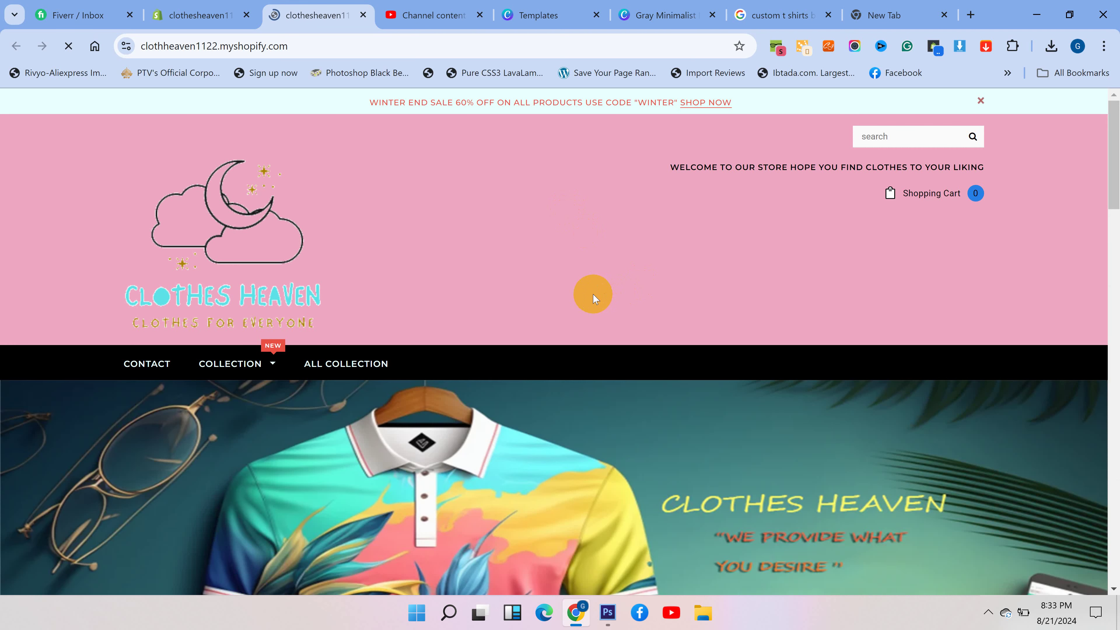
{"action": "scroll", "coordinate": [570, 300], "scroll_direction": "down", "scroll_amount": 10}
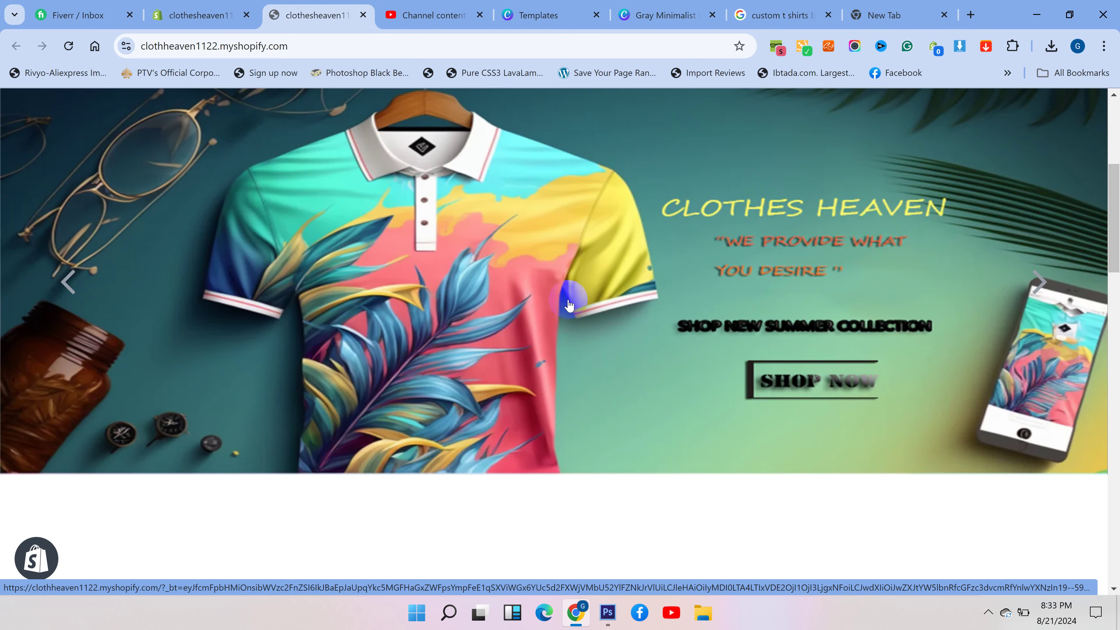
{"action": "scroll", "coordinate": [561, 309], "scroll_direction": "up", "scroll_amount": 10}
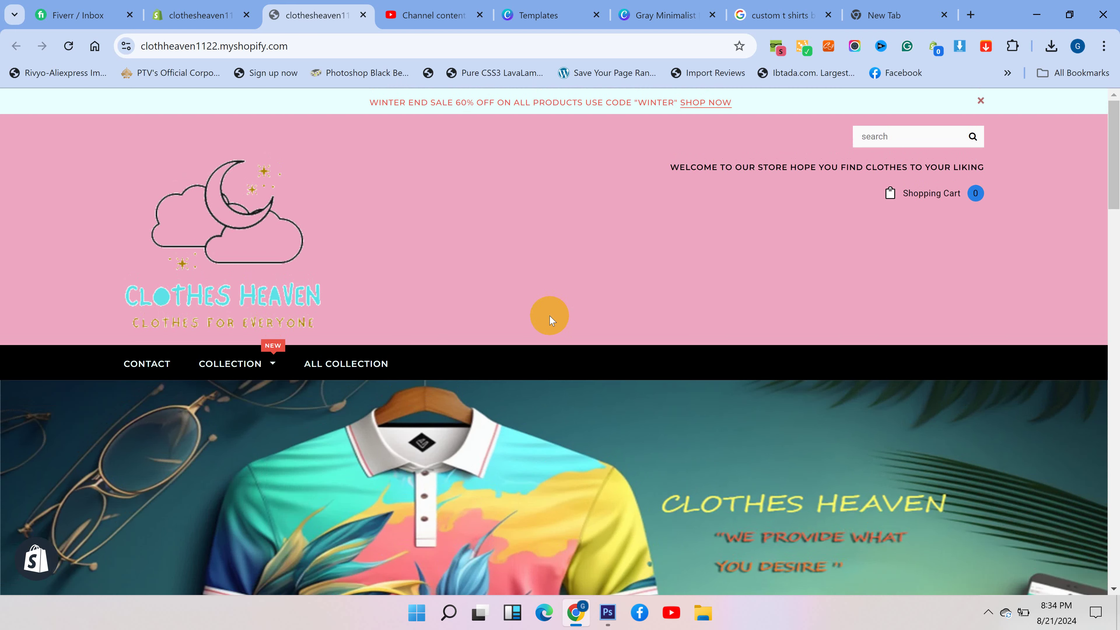
{"action": "scroll", "coordinate": [549, 321], "scroll_direction": "down", "scroll_amount": 10}
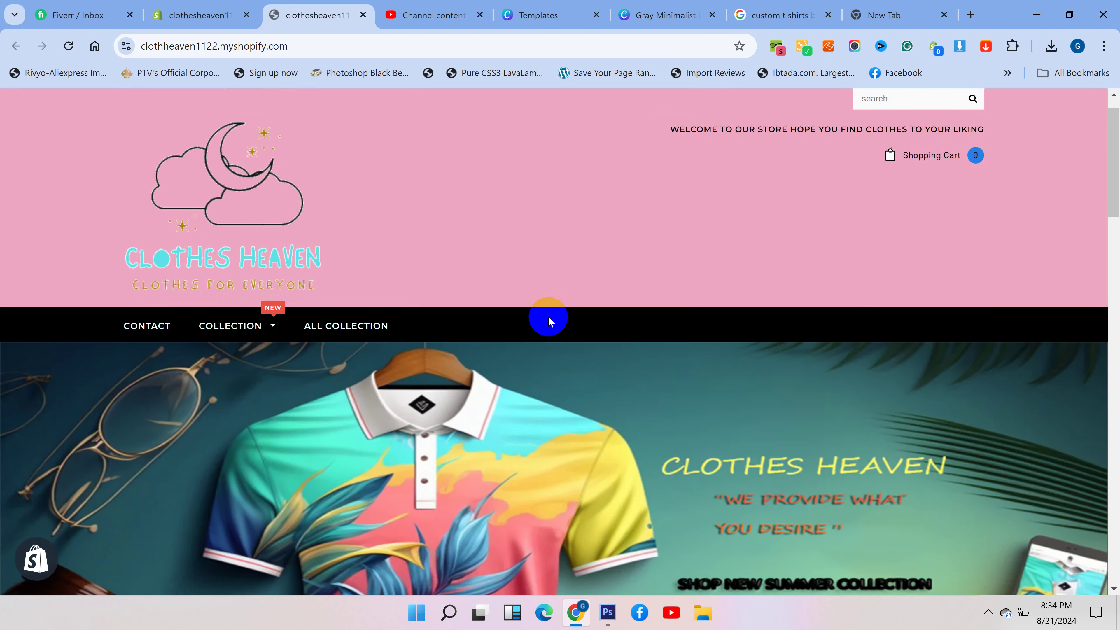
{"action": "scroll", "coordinate": [548, 321], "scroll_direction": "down", "scroll_amount": 2}
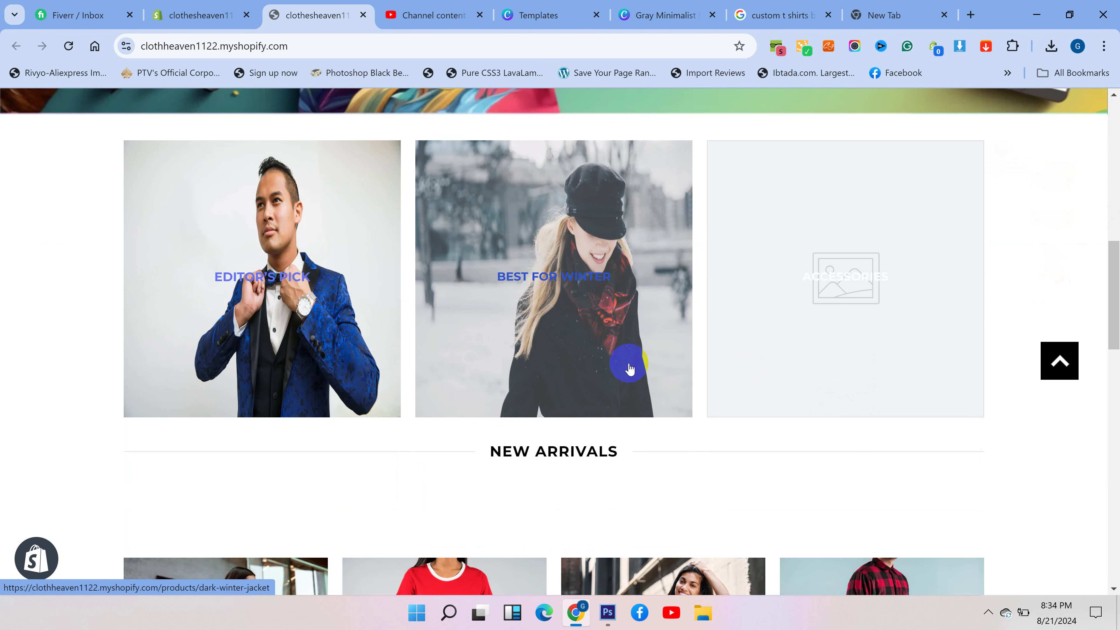
{"action": "scroll", "coordinate": [420, 395], "scroll_direction": "down", "scroll_amount": 6}
{"action": "scroll", "coordinate": [555, 421], "scroll_direction": "down", "scroll_amount": 8}
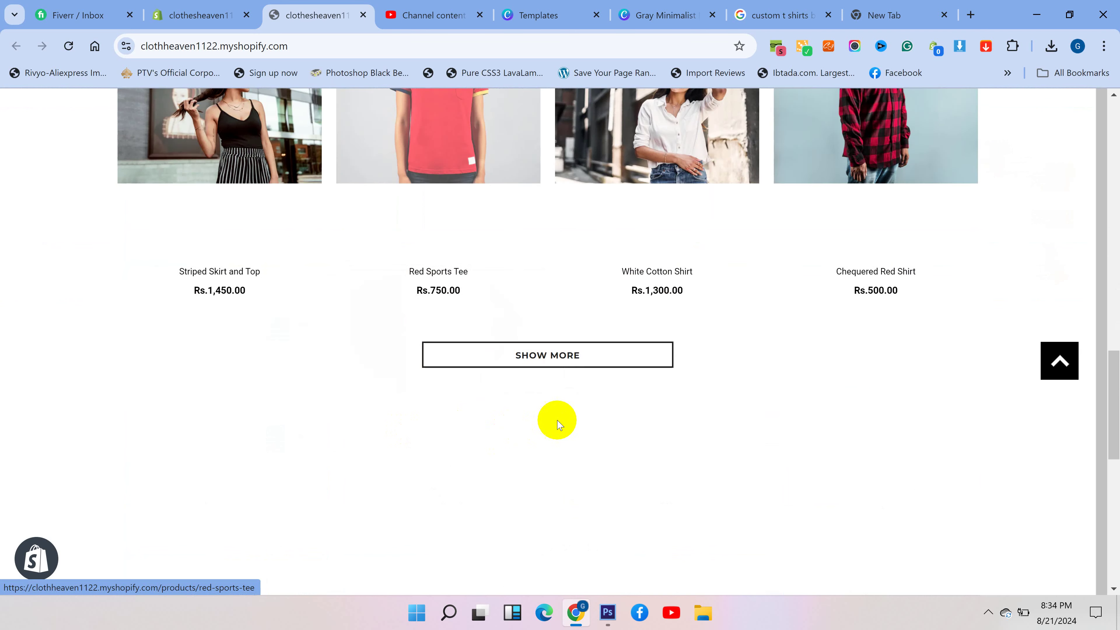
{"action": "scroll", "coordinate": [598, 417], "scroll_direction": "up", "scroll_amount": 4}
{"action": "scroll", "coordinate": [597, 415], "scroll_direction": "up", "scroll_amount": 5}
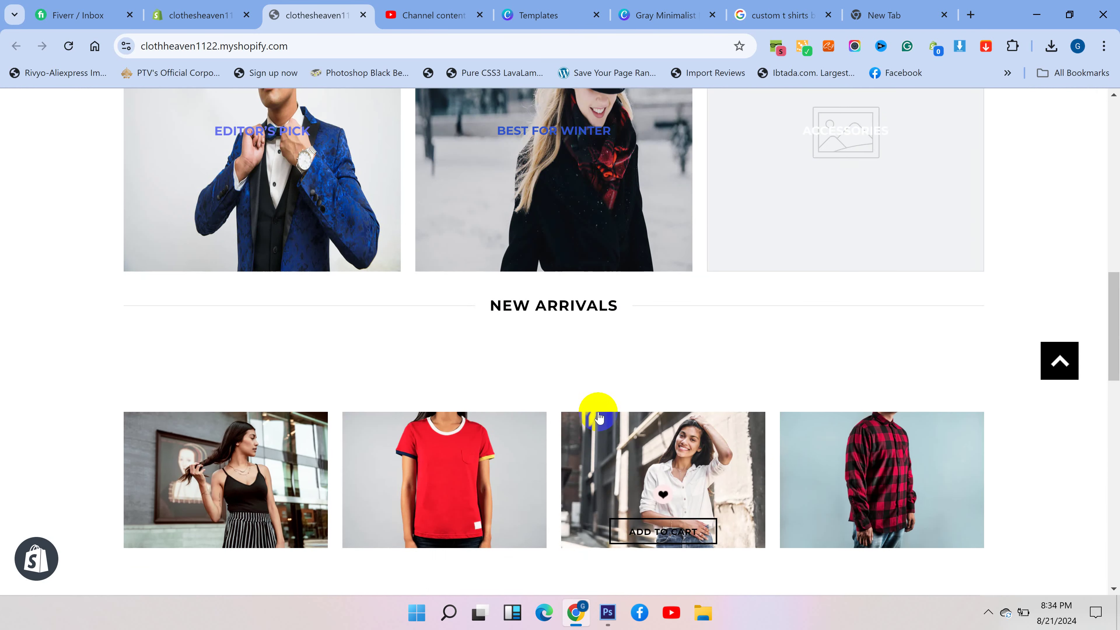
{"action": "scroll", "coordinate": [599, 388], "scroll_direction": "down", "scroll_amount": 3}
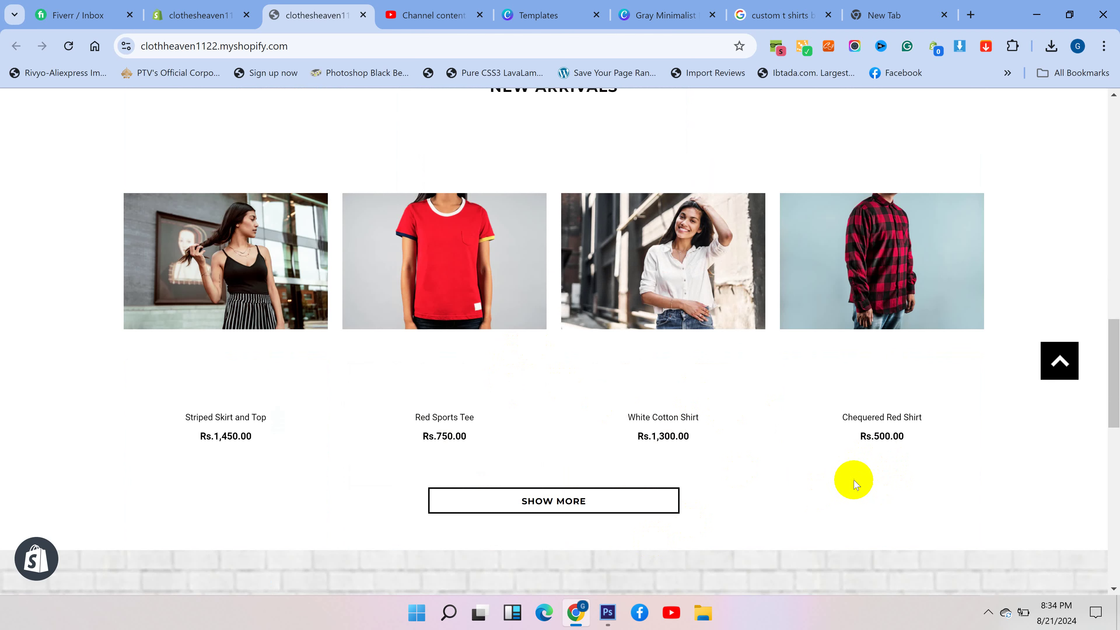
{"action": "mouse_move", "coordinate": [852, 350]}
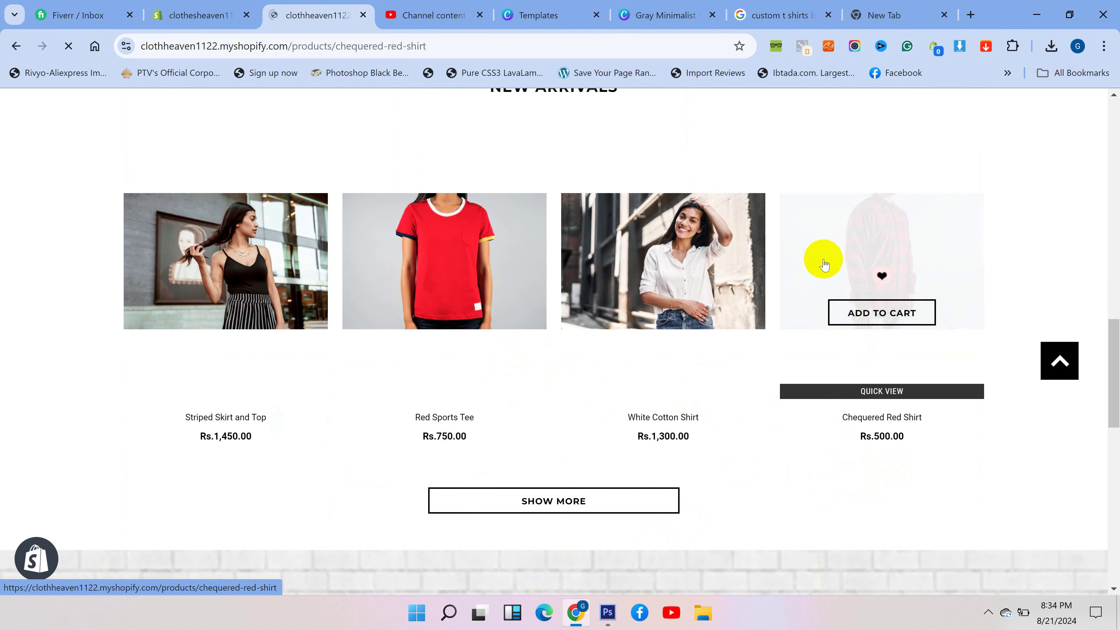
- Add the Chequered Red Shirt to the cart and dismiss the confirmation popup
{"action": "scroll", "coordinate": [727, 327], "scroll_direction": "down", "scroll_amount": 5}
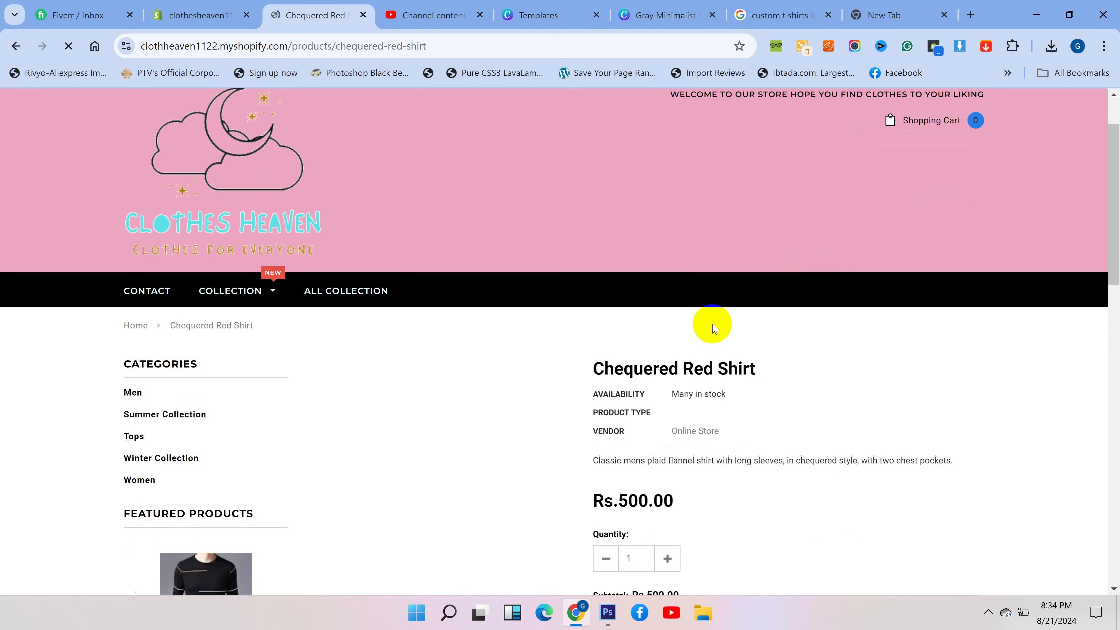
{"action": "left_click", "coordinate": [726, 497]}
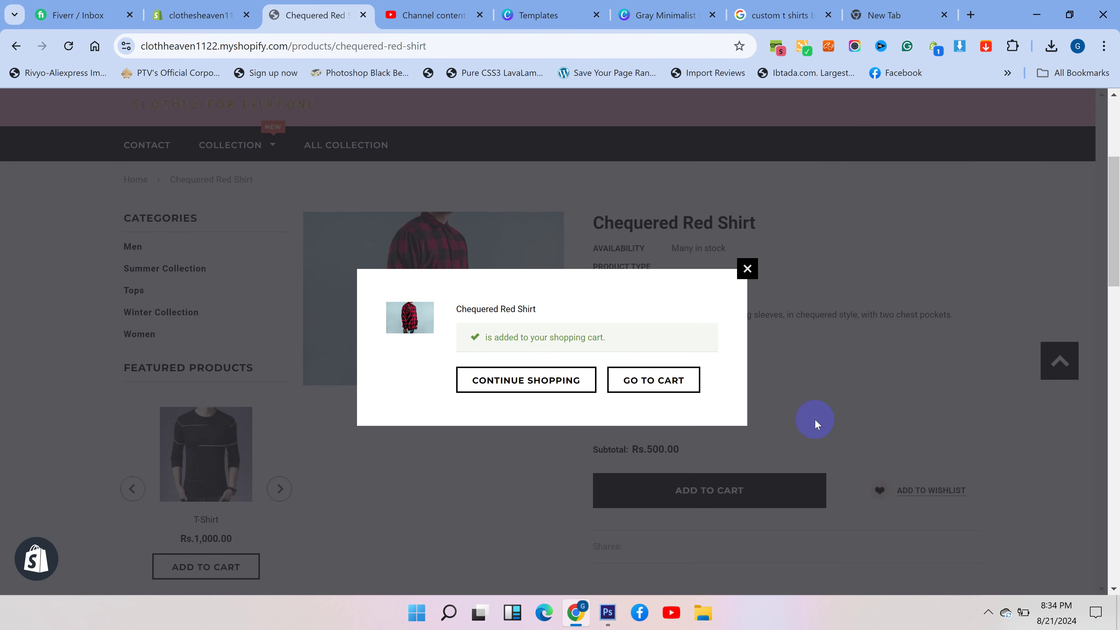
{"action": "left_click", "coordinate": [771, 427]}
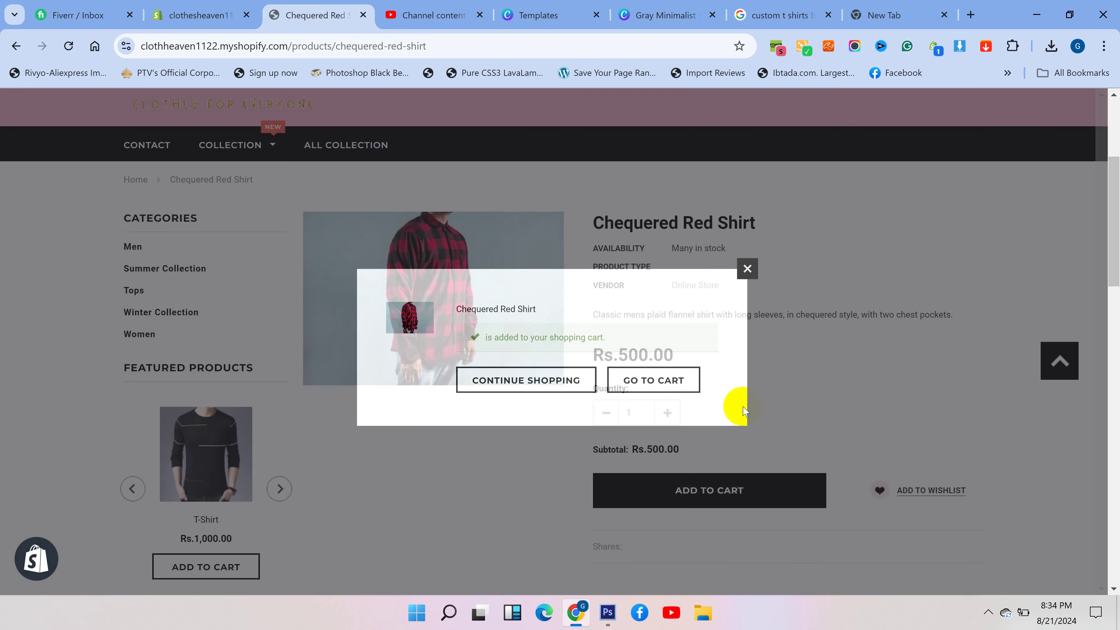
- Open the Shopping Cart dropdown and proceed to checkout with the shirt
{"action": "scroll", "coordinate": [886, 384], "scroll_direction": "up", "scroll_amount": 5}
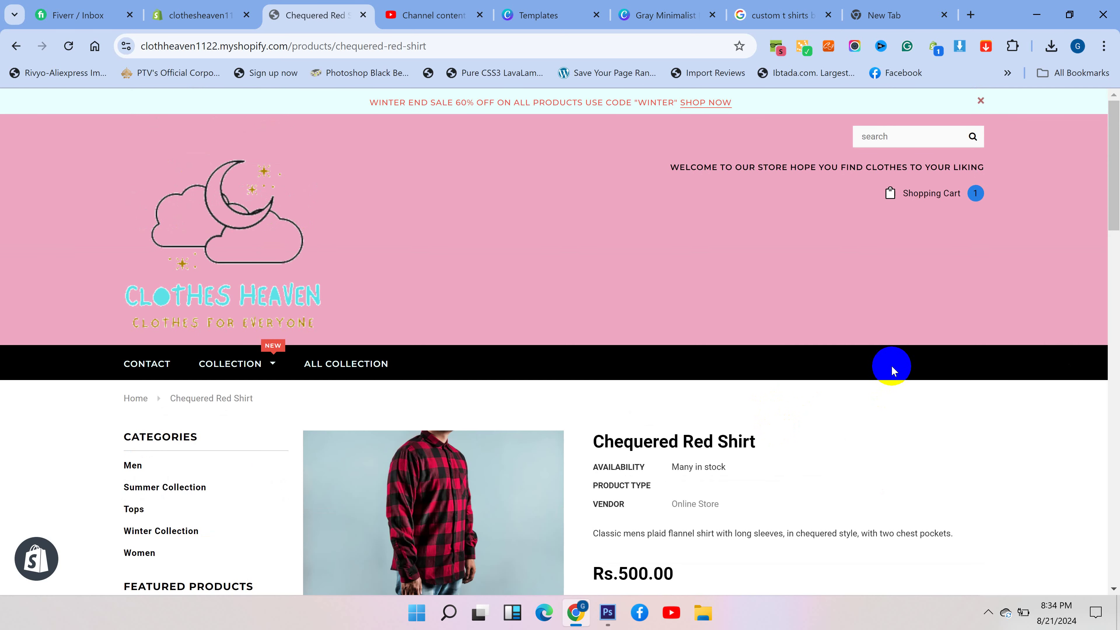
{"action": "scroll", "coordinate": [815, 348], "scroll_direction": "down", "scroll_amount": 5}
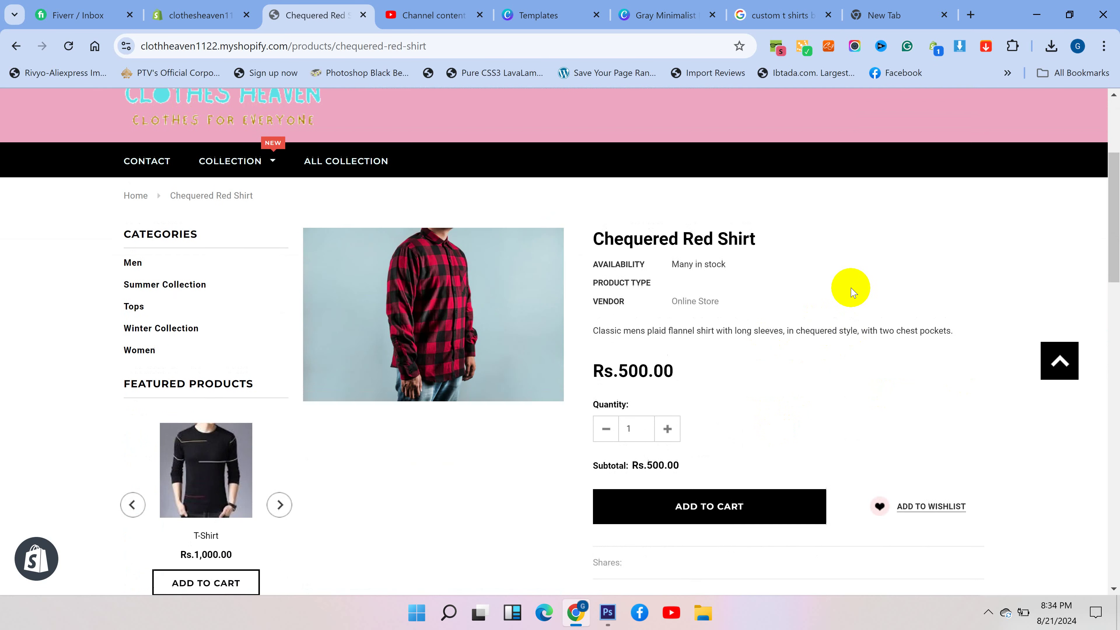
{"action": "scroll", "coordinate": [852, 291], "scroll_direction": "up", "scroll_amount": 5}
{"action": "left_click", "coordinate": [931, 193]}
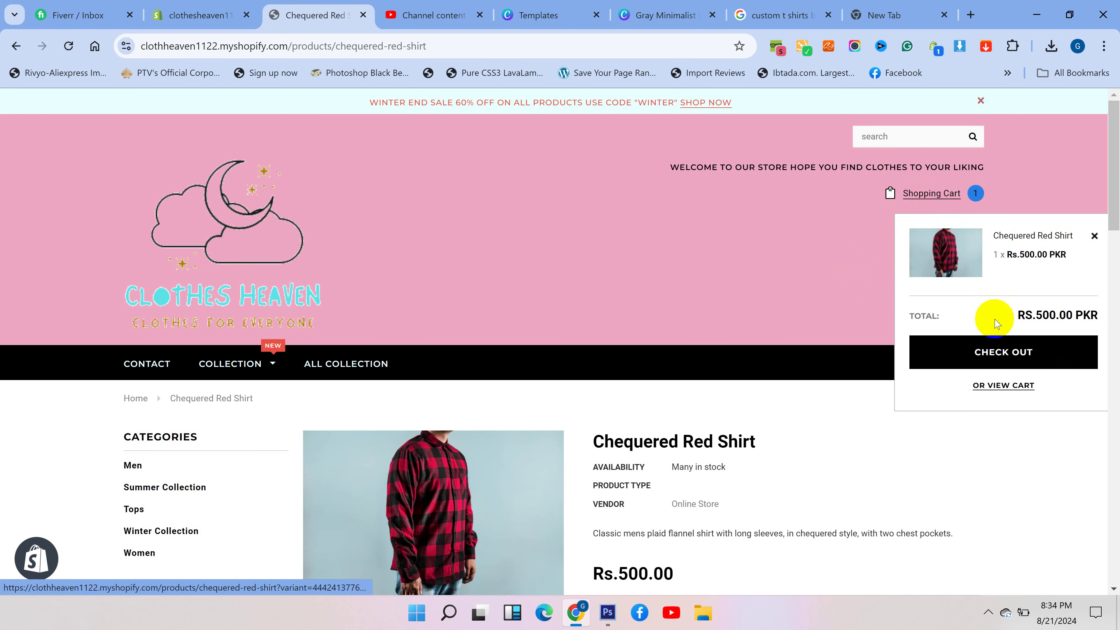
{"action": "left_click", "coordinate": [978, 352]}
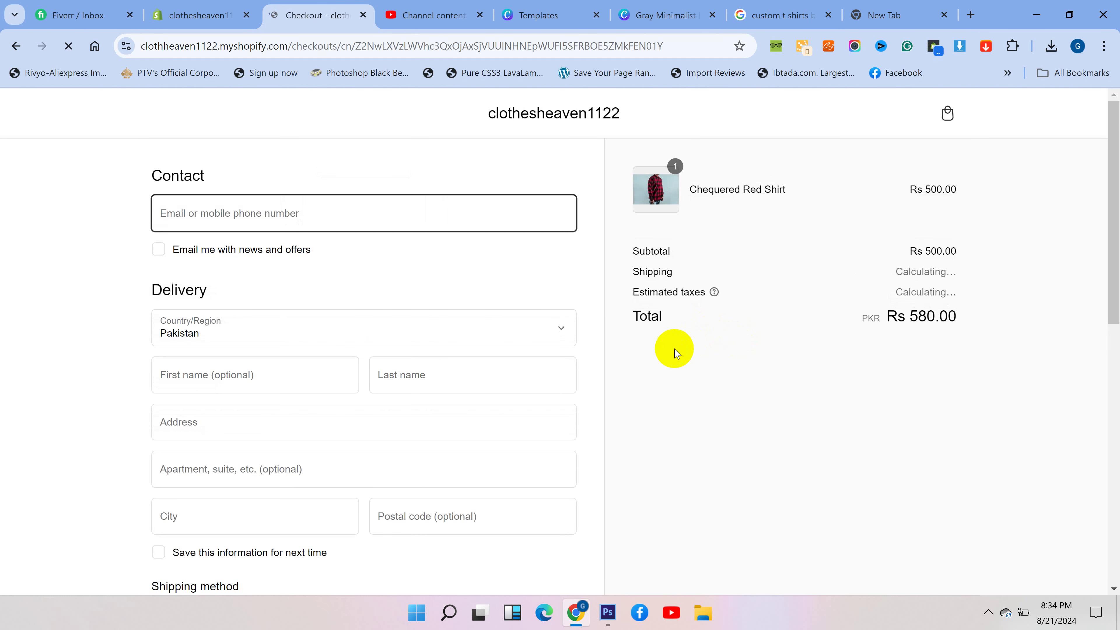
- Check that checkout's Payment section lists the JazzCash & EasyPaisa method
{"action": "scroll", "coordinate": [449, 325], "scroll_direction": "down", "scroll_amount": 8}
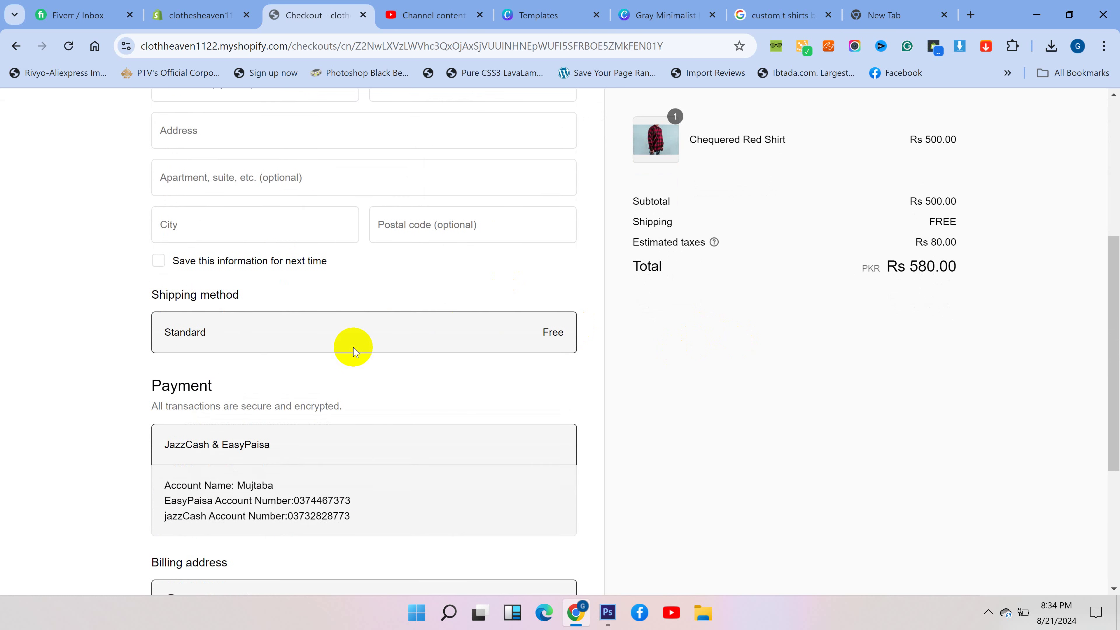
{"action": "left_click_drag", "start_coordinate": [282, 300], "coordinate": [163, 304]}
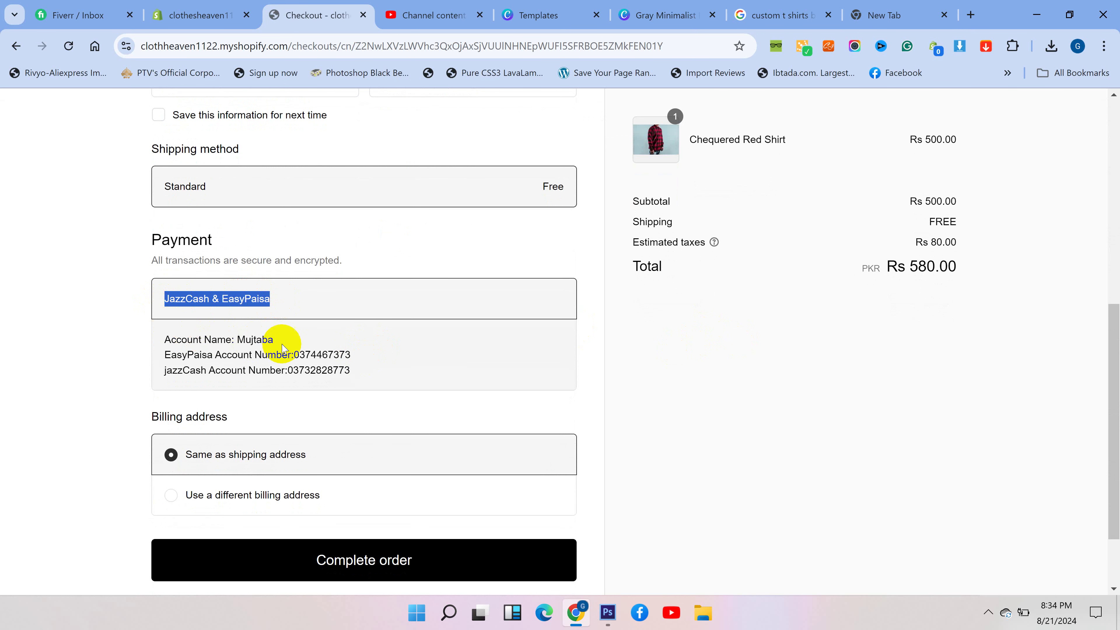
{"action": "left_click", "coordinate": [307, 311]}
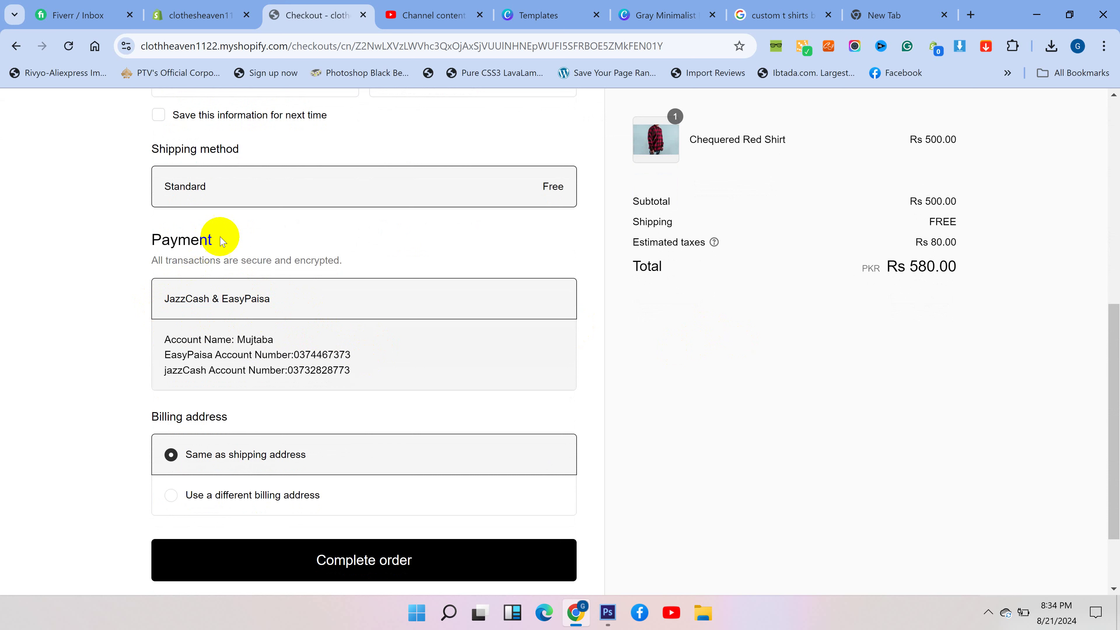
{"action": "left_click_drag", "start_coordinate": [216, 239], "coordinate": [155, 238]}
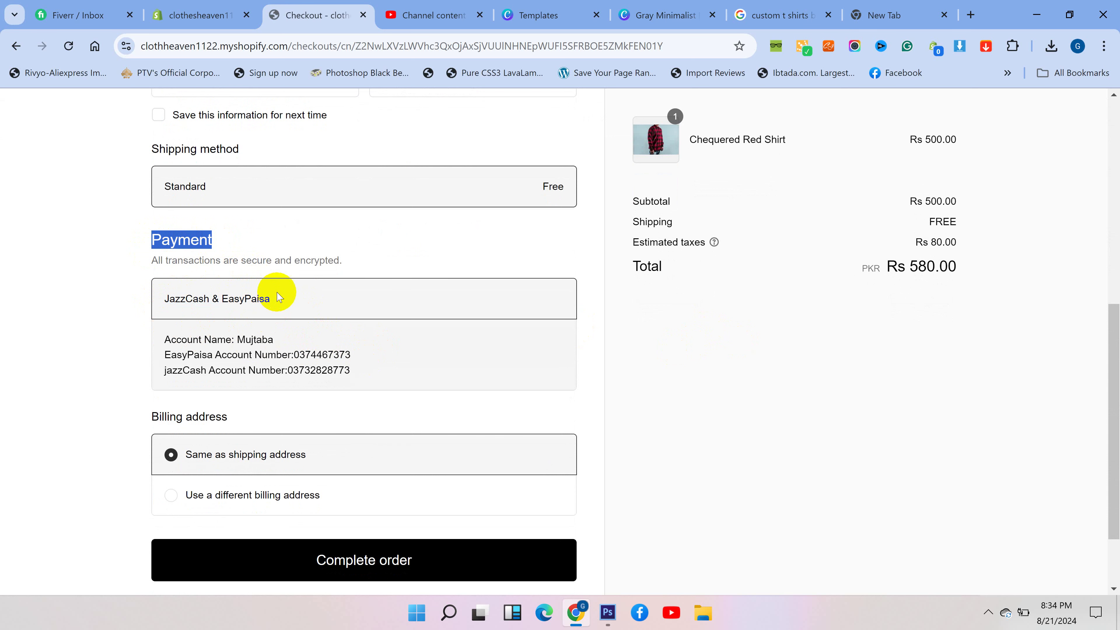
{"action": "left_click_drag", "start_coordinate": [278, 299], "coordinate": [192, 309]}
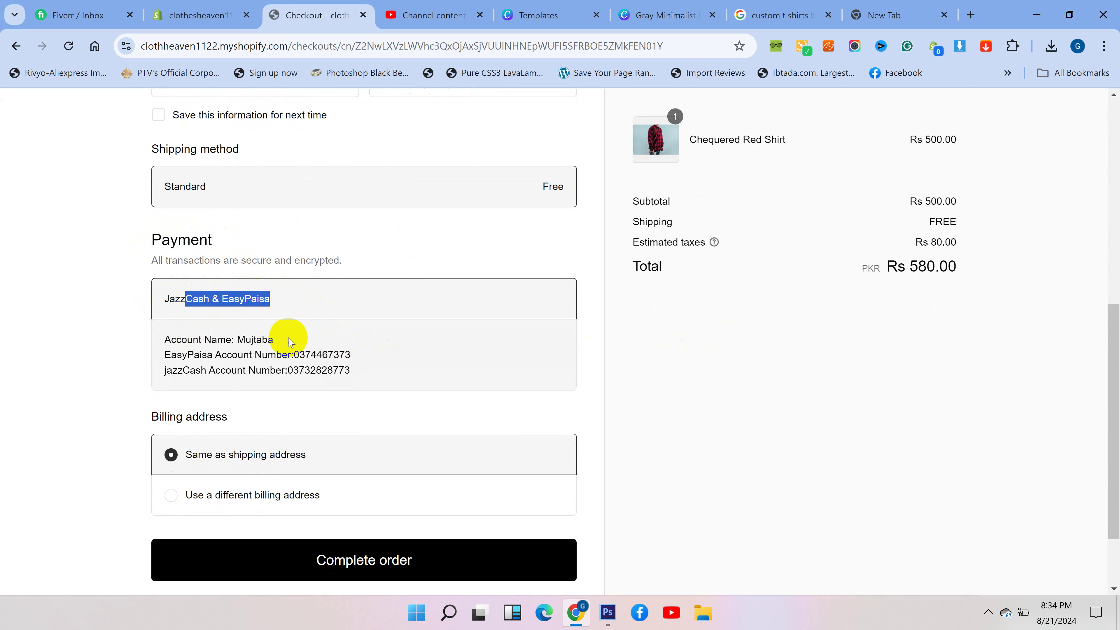
{"action": "left_click_drag", "start_coordinate": [286, 342], "coordinate": [265, 335]}
{"action": "scroll", "coordinate": [421, 331], "scroll_direction": "up", "scroll_amount": 8}
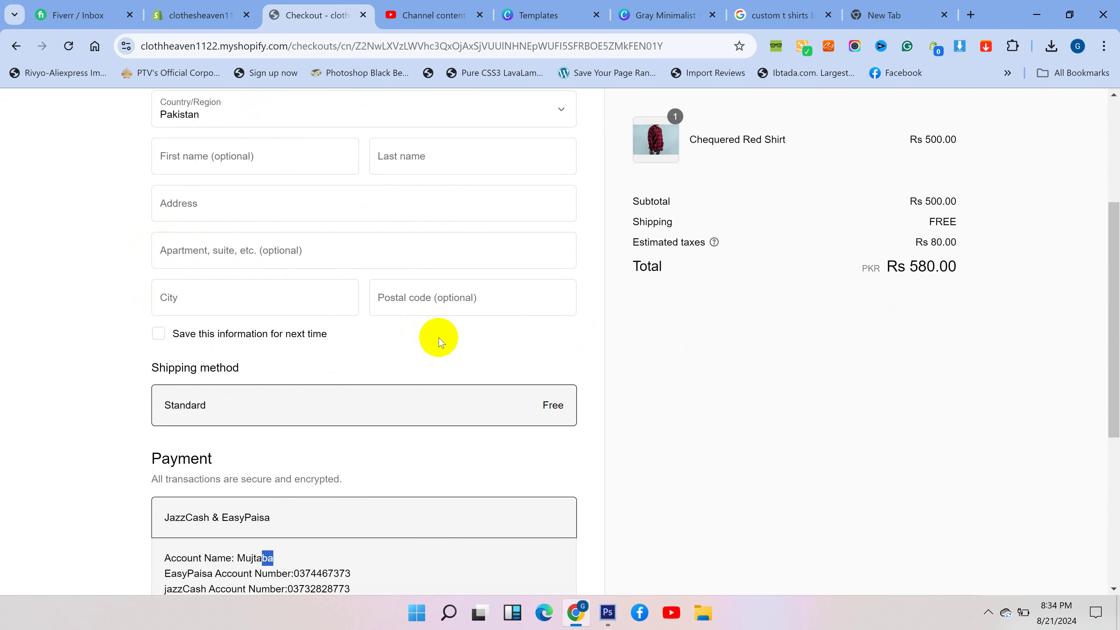
{"action": "scroll", "coordinate": [515, 303], "scroll_direction": "down", "scroll_amount": 8}
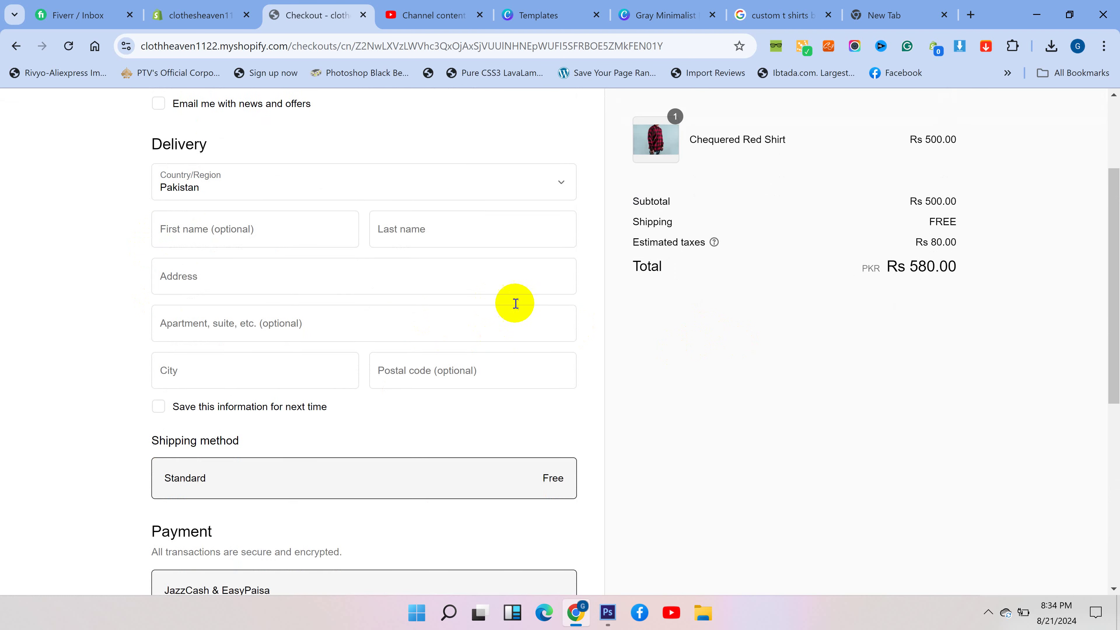
- Review the EasyPaisa and JazzCash account number lines shown at checkout
{"action": "left_click_drag", "start_coordinate": [366, 427], "coordinate": [145, 419]}
{"action": "left_click", "coordinate": [138, 420]}
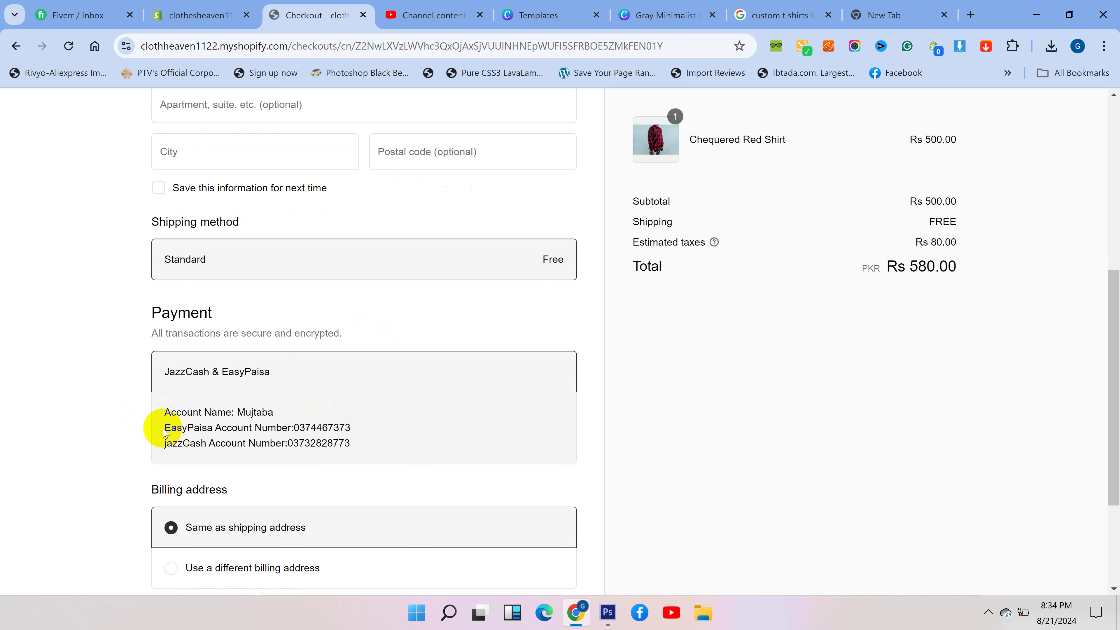
{"action": "left_click_drag", "start_coordinate": [164, 428], "coordinate": [213, 427]}
{"action": "left_click_drag", "start_coordinate": [287, 426], "coordinate": [310, 426]}
{"action": "left_click_drag", "start_coordinate": [164, 444], "coordinate": [407, 440]}
{"action": "left_click", "coordinate": [287, 443]}
{"action": "left_click", "coordinate": [409, 443]}
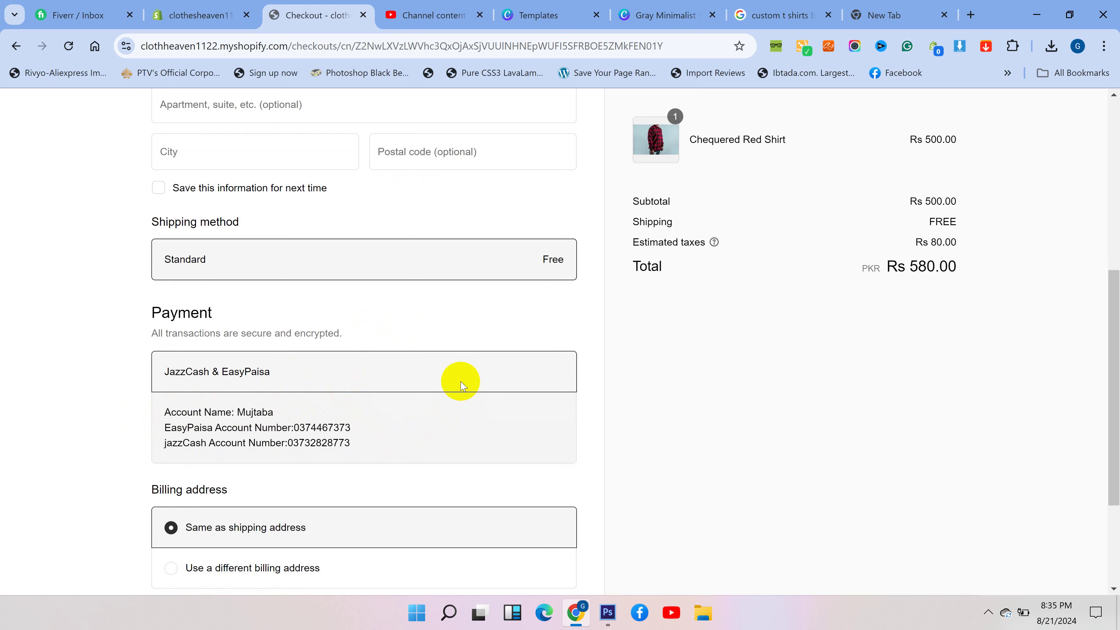
{"action": "scroll", "coordinate": [438, 380], "scroll_direction": "up", "scroll_amount": 2}
- Return to the admin, open Payments, and choose Cash on Delivery (COD) as a manual method
{"action": "left_click", "coordinate": [217, 18]}
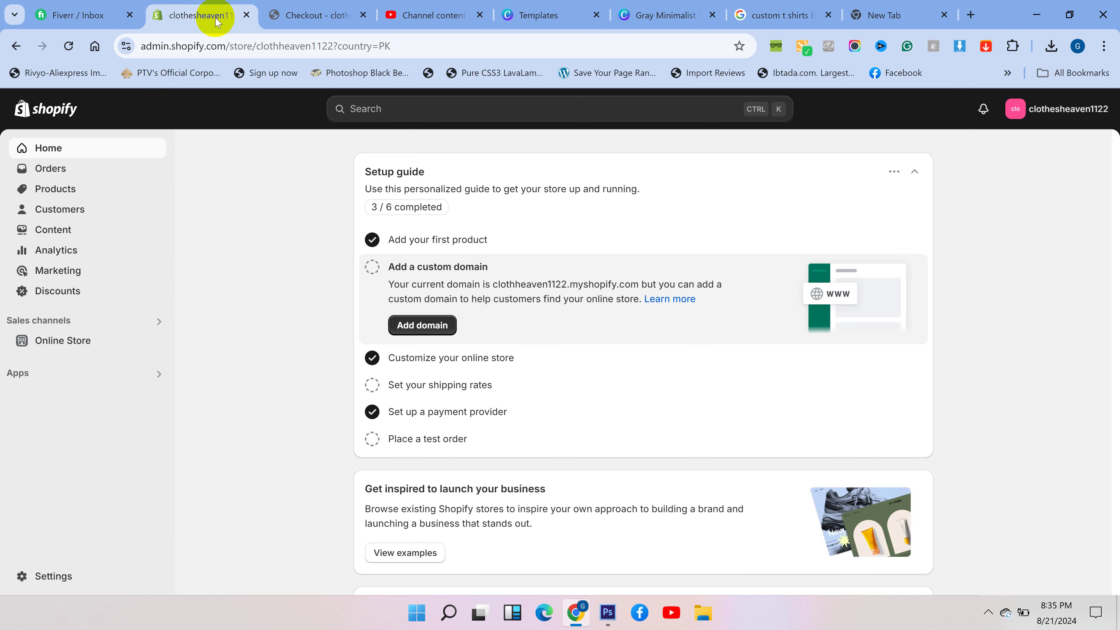
{"action": "left_click", "coordinate": [66, 576]}
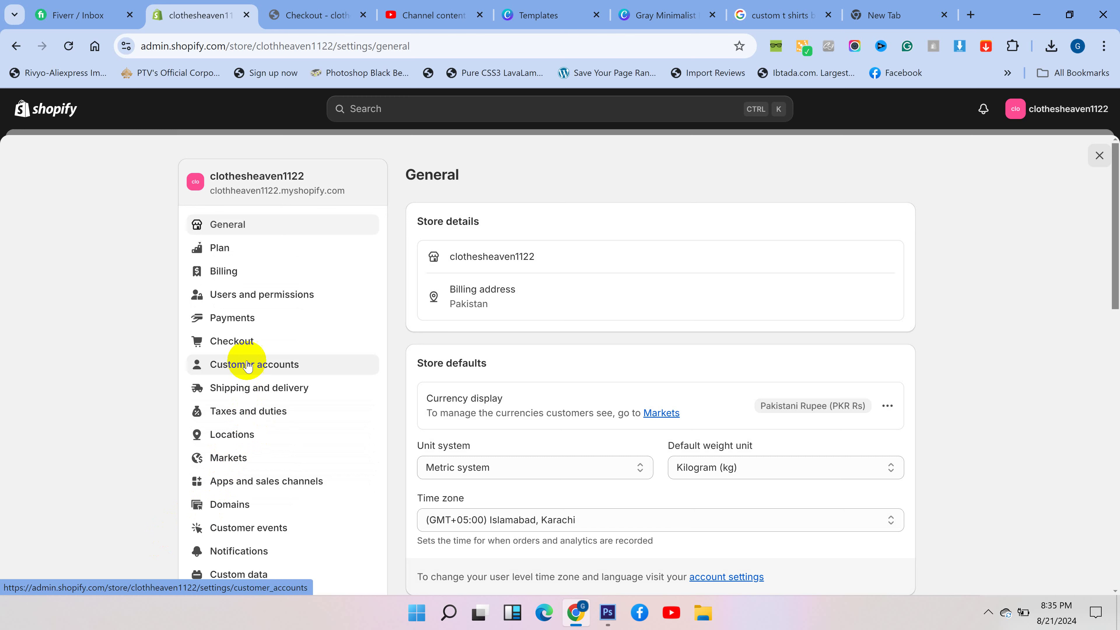
{"action": "left_click", "coordinate": [244, 318]}
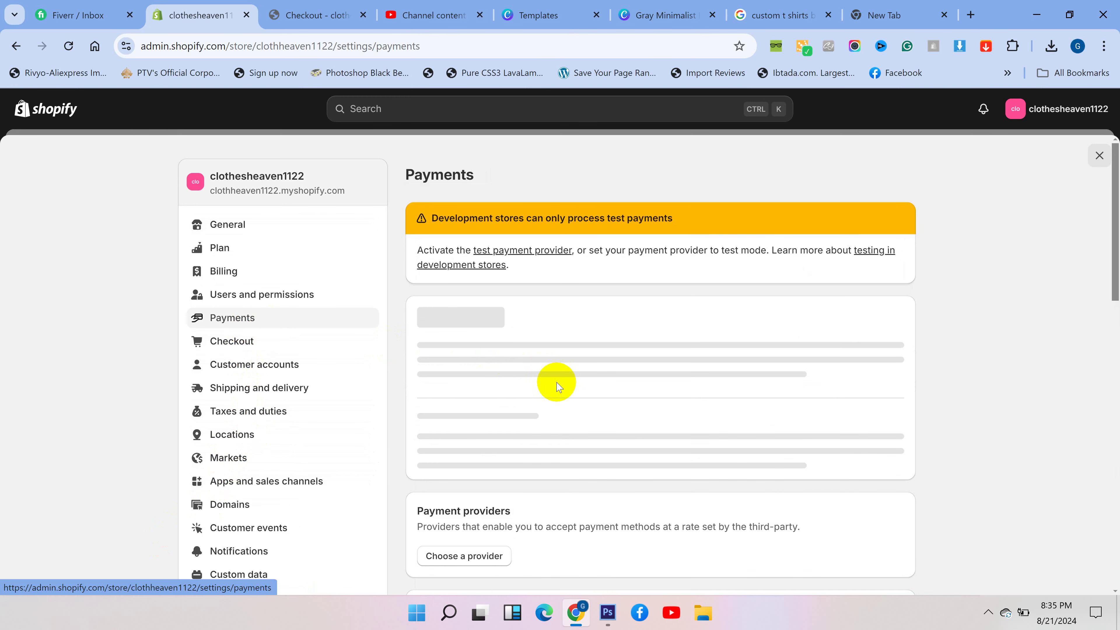
{"action": "scroll", "coordinate": [558, 397], "scroll_direction": "down", "scroll_amount": 8}
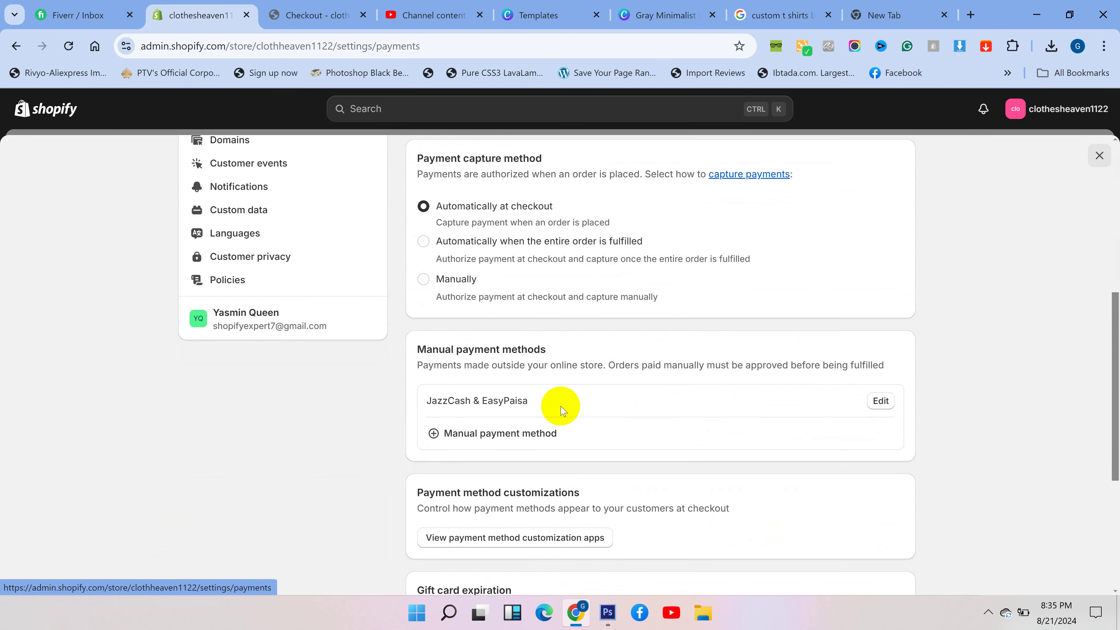
{"action": "left_click", "coordinate": [529, 432]}
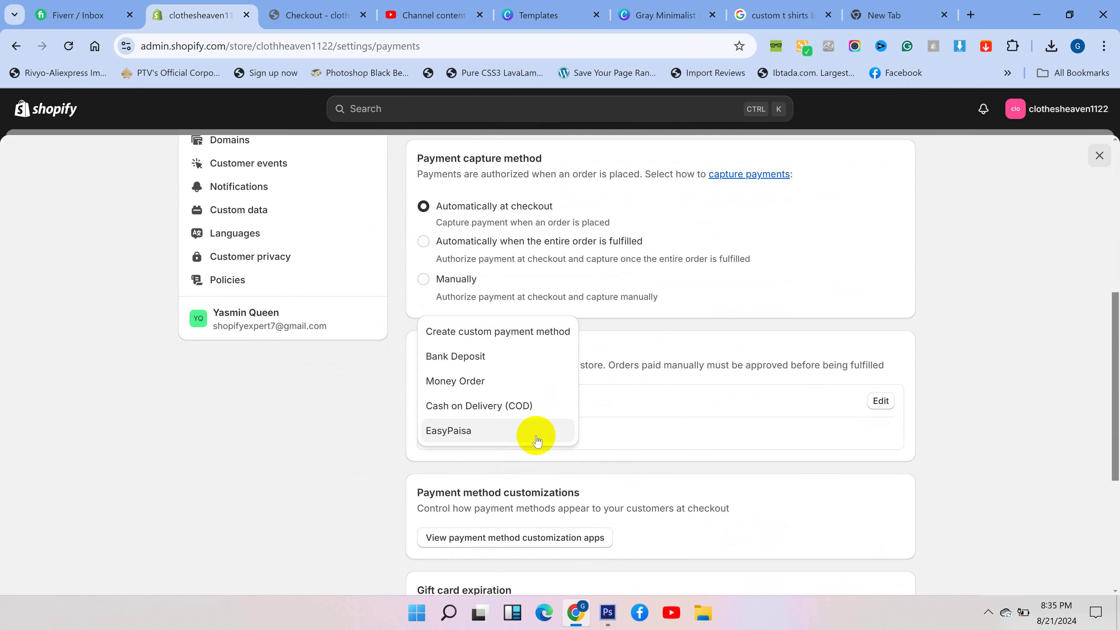
{"action": "left_click", "coordinate": [481, 406]}
{"action": "left_click", "coordinate": [456, 299]}
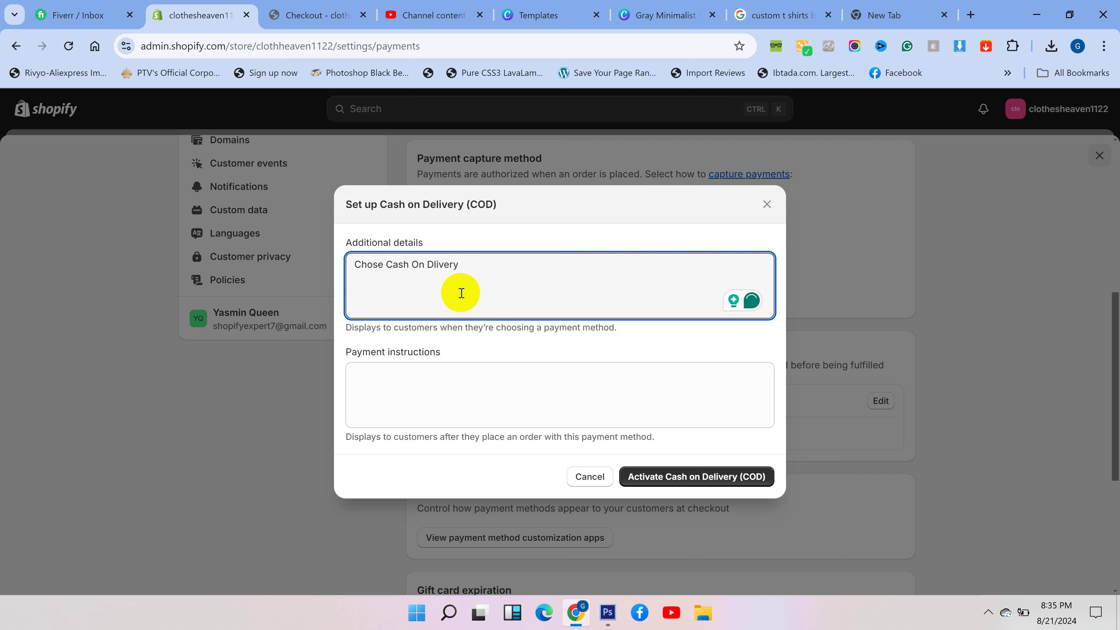
- Activate Cash on Delivery, then fix its details to 'Chose Cash On Delivery' and save
{"action": "left_click", "coordinate": [655, 479]}
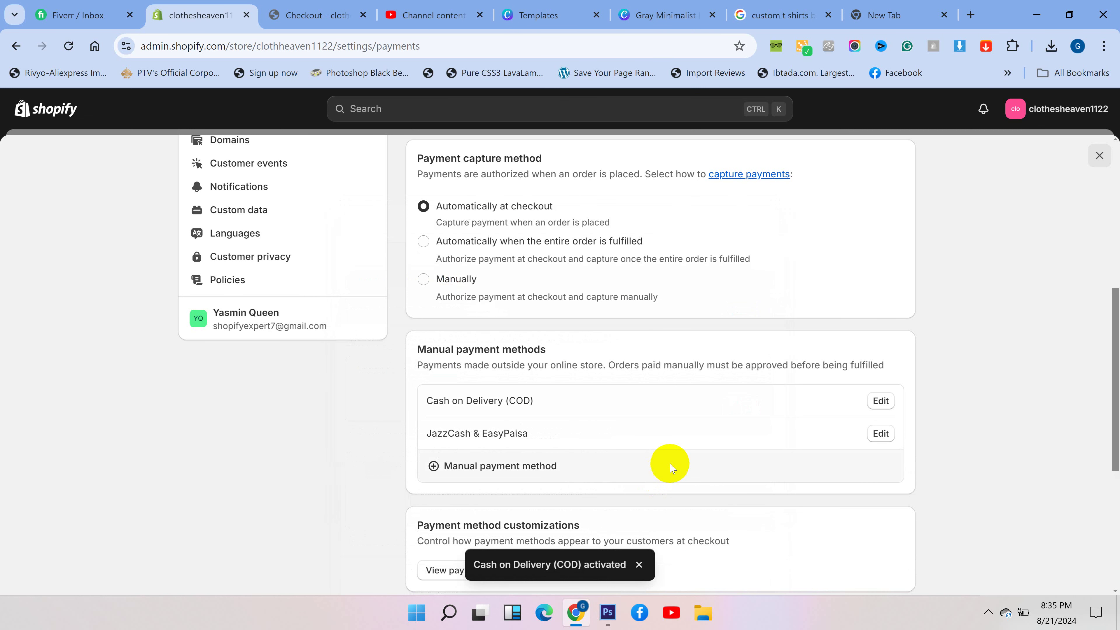
{"action": "left_click", "coordinate": [880, 401]}
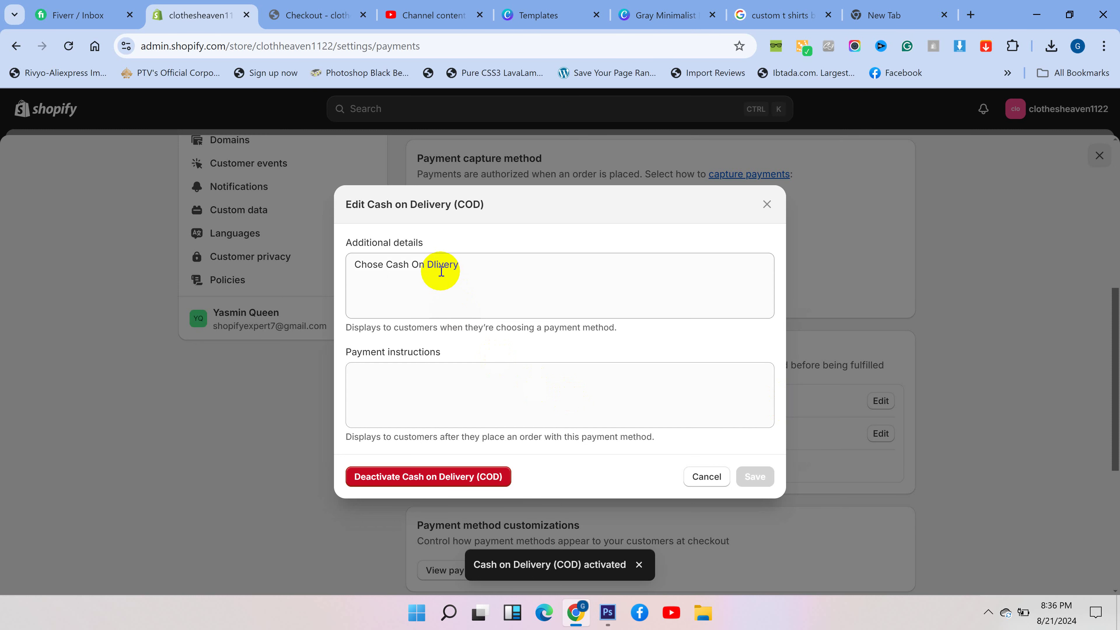
{"action": "left_click", "coordinate": [435, 265]}
{"action": "type", "text": "e"}
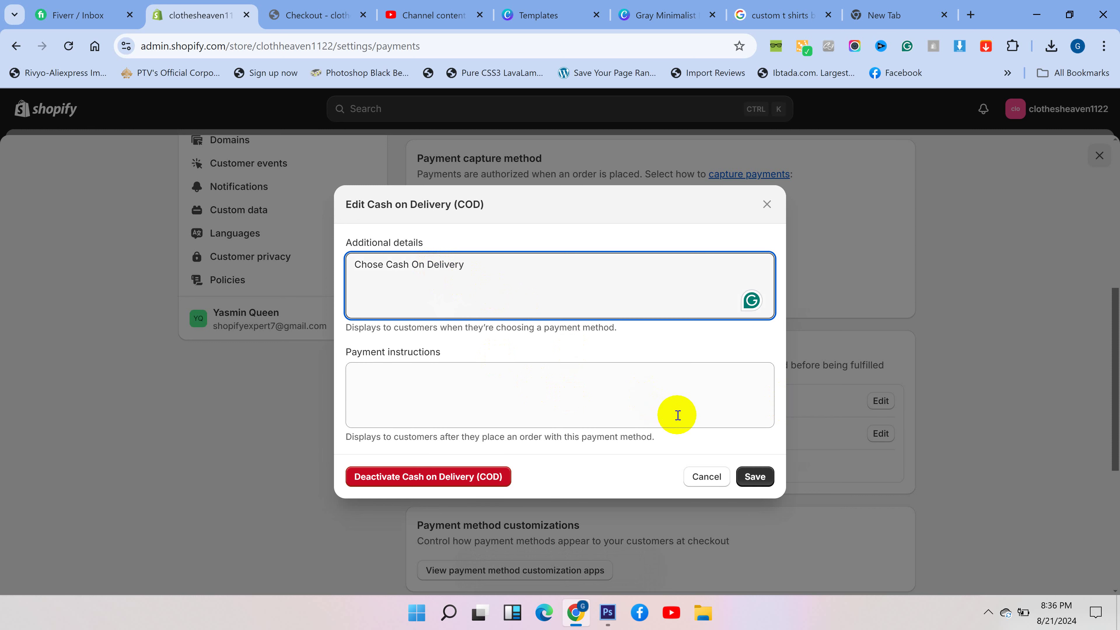
{"action": "left_click", "coordinate": [753, 475]}
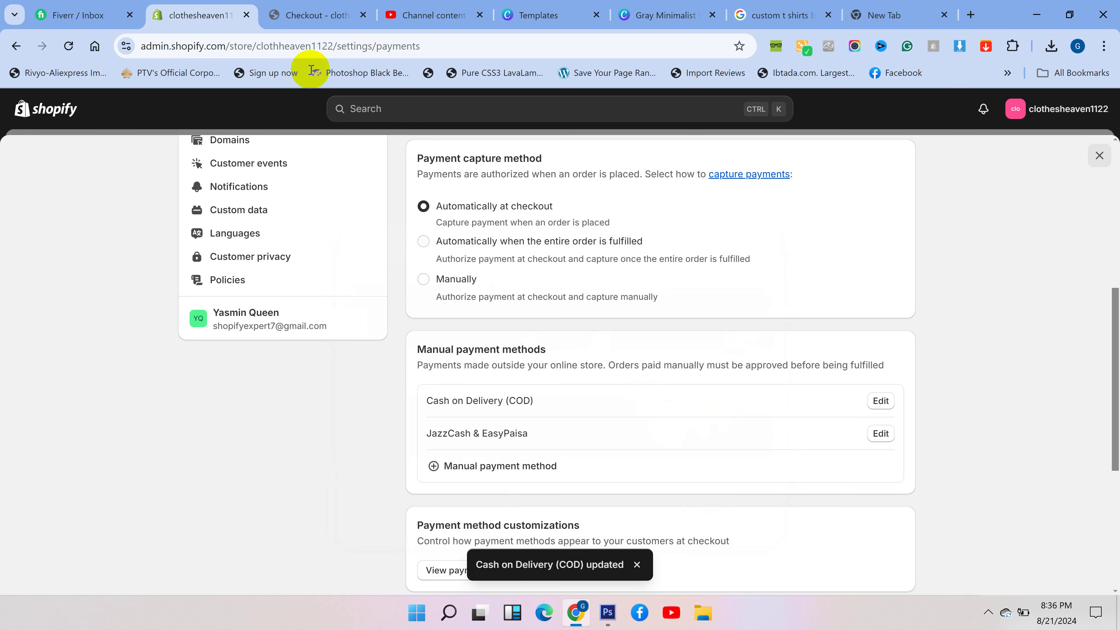
{"action": "left_click", "coordinate": [310, 18]}
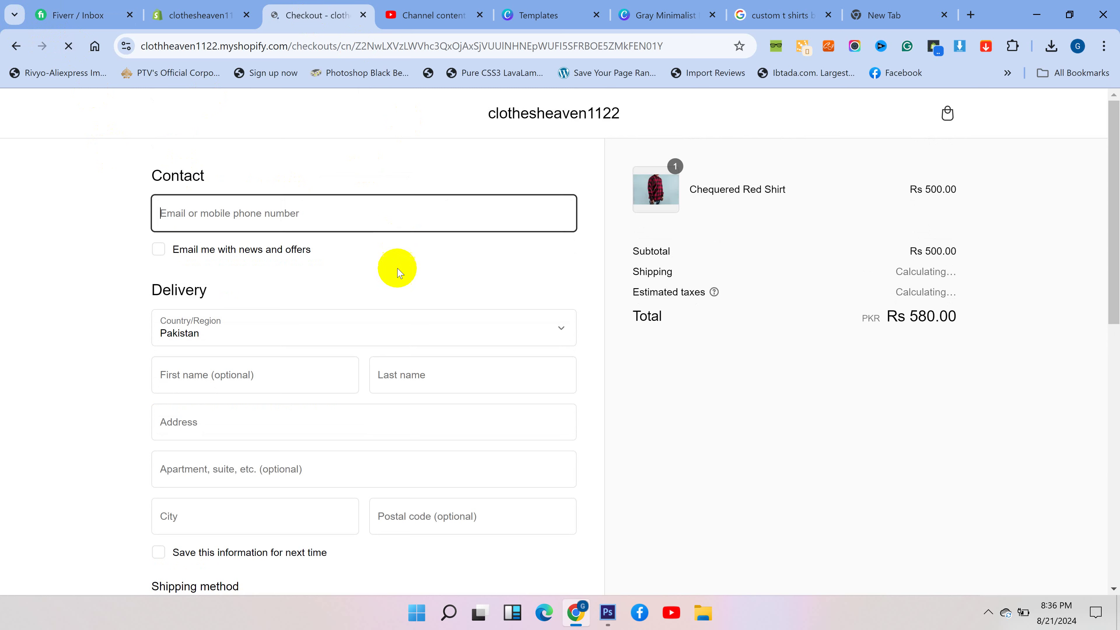
- Select Cash on Delivery (COD) at checkout, confirm its 'Chose Cash On Delivery' note, and return to admin
{"action": "scroll", "coordinate": [396, 273], "scroll_direction": "down", "scroll_amount": 10}
{"action": "scroll", "coordinate": [398, 284], "scroll_direction": "down", "scroll_amount": 1}
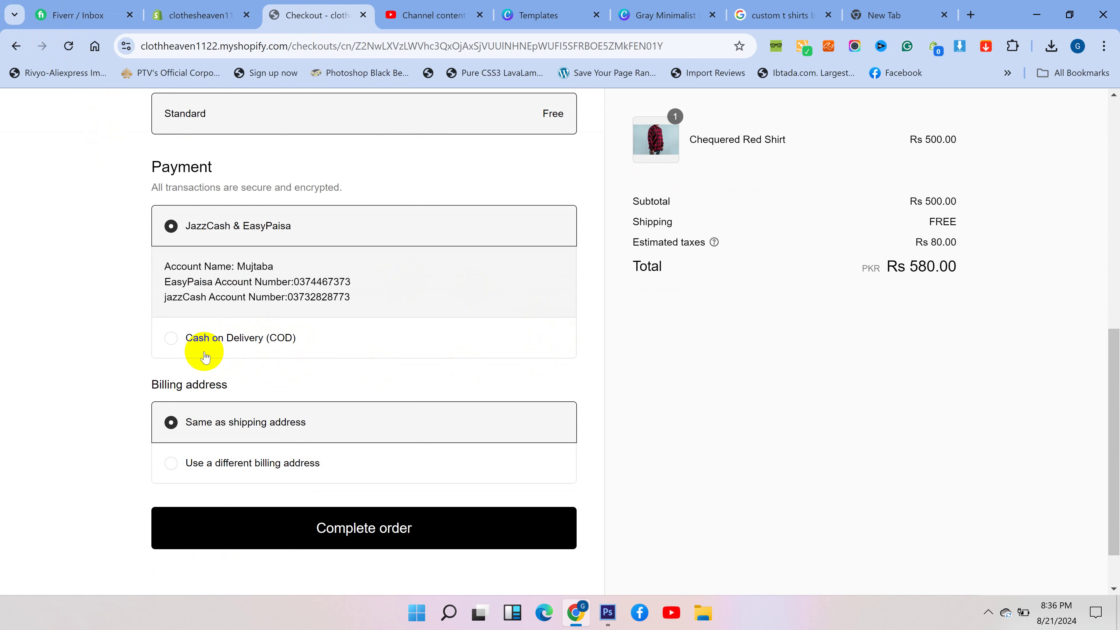
{"action": "left_click", "coordinate": [171, 340]}
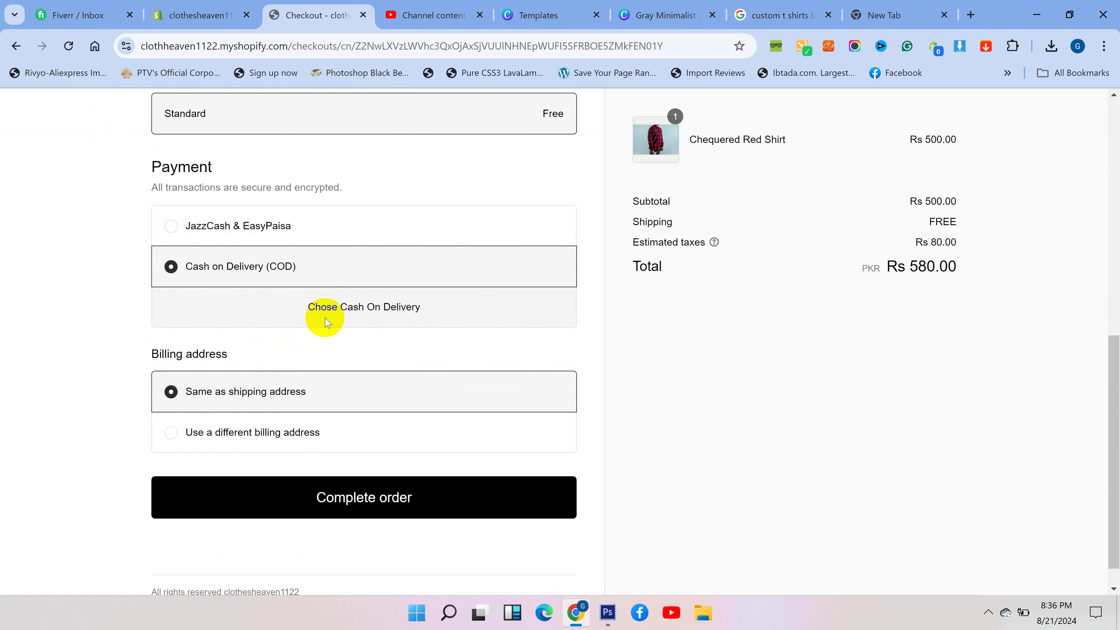
{"action": "left_click_drag", "start_coordinate": [419, 307], "coordinate": [290, 320]}
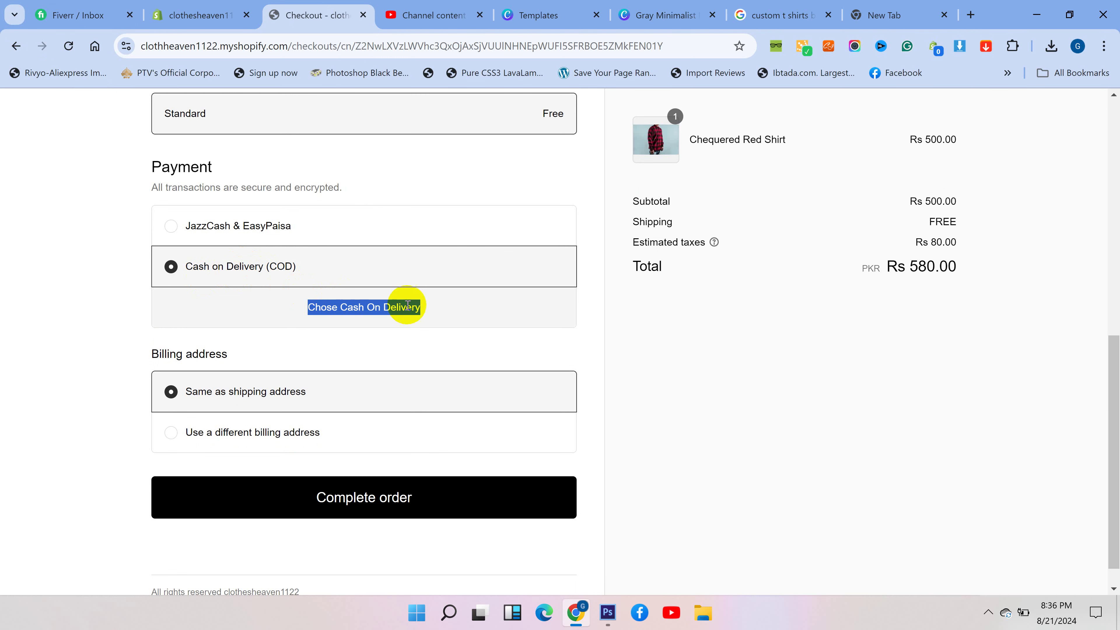
{"action": "key", "text": "ctrl+shift+Tab"}
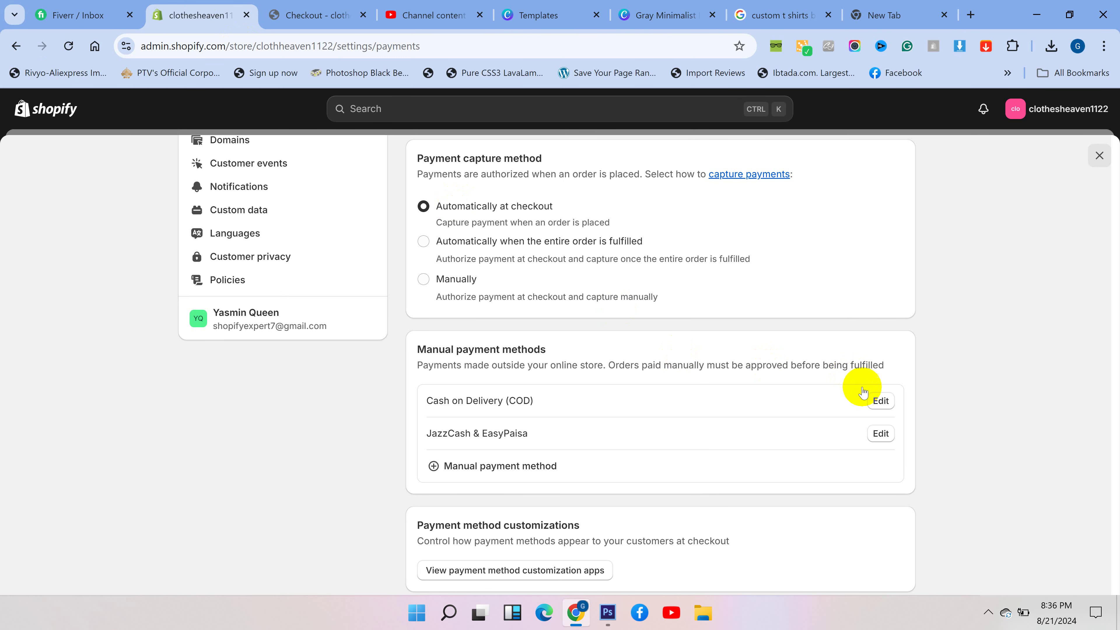
- Empty the Cash on Delivery additional details field, save it, and reload the checkout page
{"action": "left_click", "coordinate": [881, 400]}
{"action": "left_click_drag", "start_coordinate": [478, 267], "coordinate": [228, 267]}
{"action": "key", "text": "BackSpace"}
{"action": "left_click", "coordinate": [755, 475]}
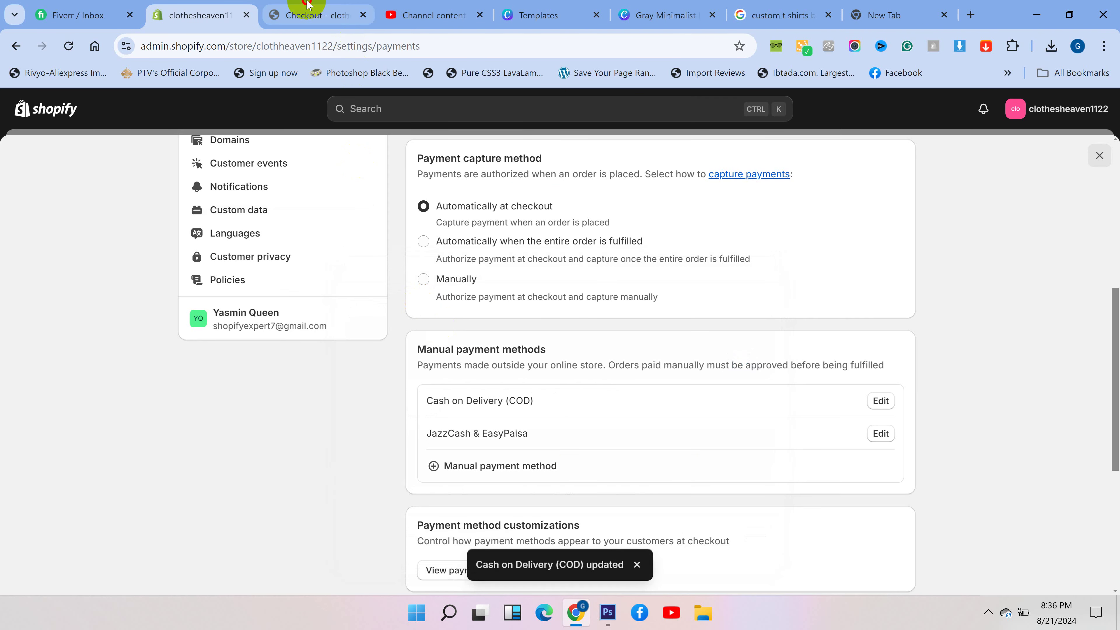
{"action": "left_click", "coordinate": [318, 15]}
{"action": "left_click", "coordinate": [67, 45]}
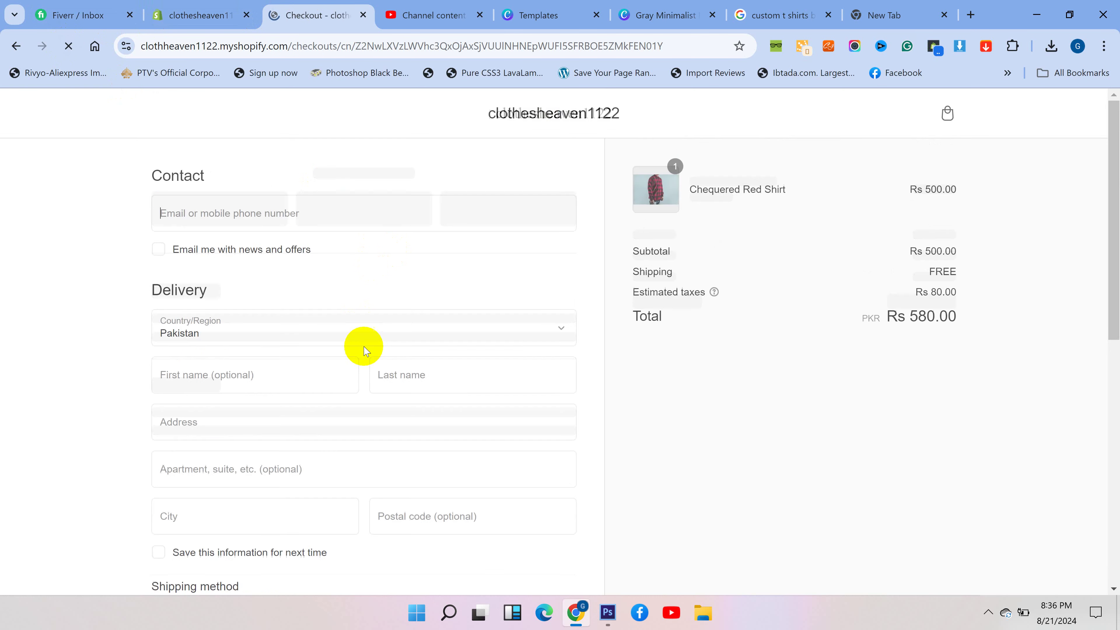
- At checkout Payment, pick JazzCash & EasyPaisa to show its account details, then reselect Cash on Delivery (COD)
{"action": "scroll", "coordinate": [363, 348], "scroll_direction": "down", "scroll_amount": 3}
{"action": "scroll", "coordinate": [364, 349], "scroll_direction": "down", "scroll_amount": 5}
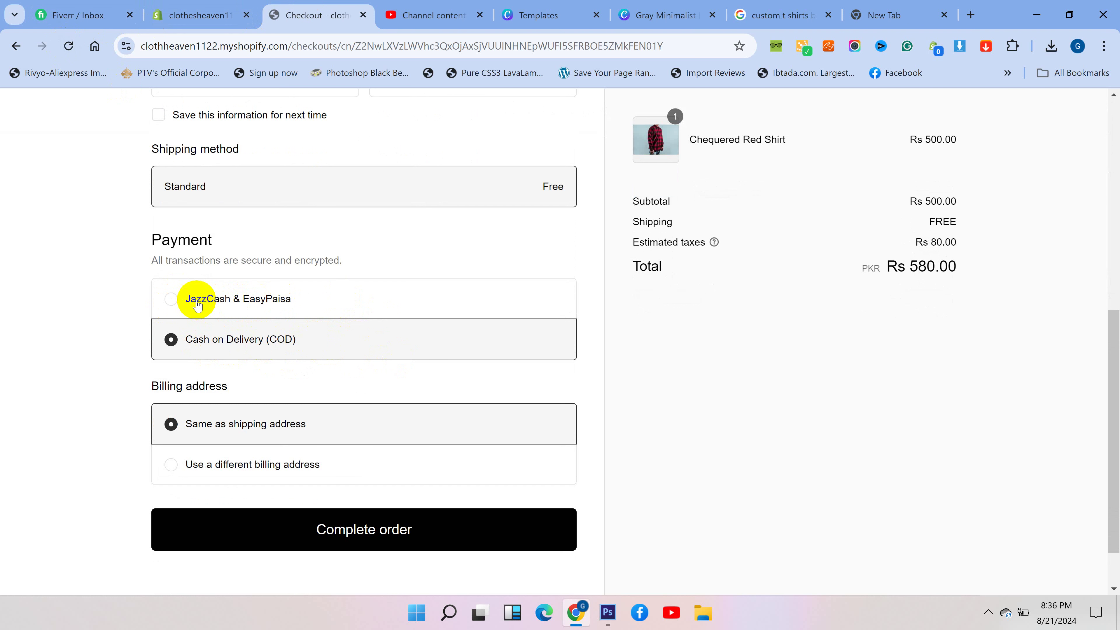
{"action": "left_click", "coordinate": [171, 298]}
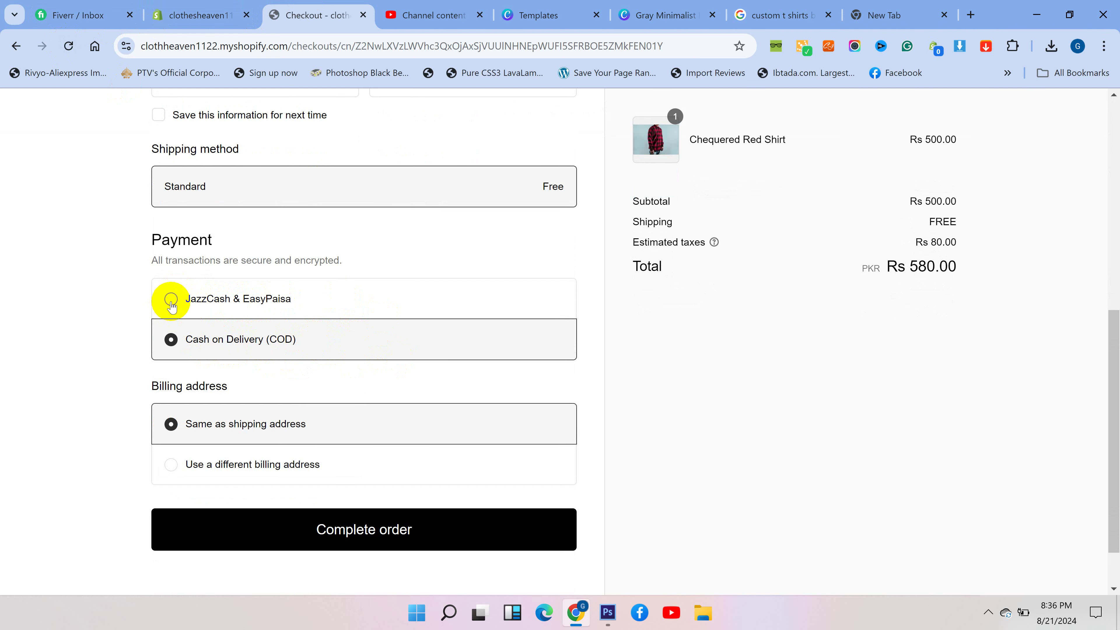
{"action": "left_click_drag", "start_coordinate": [355, 373], "coordinate": [230, 348]}
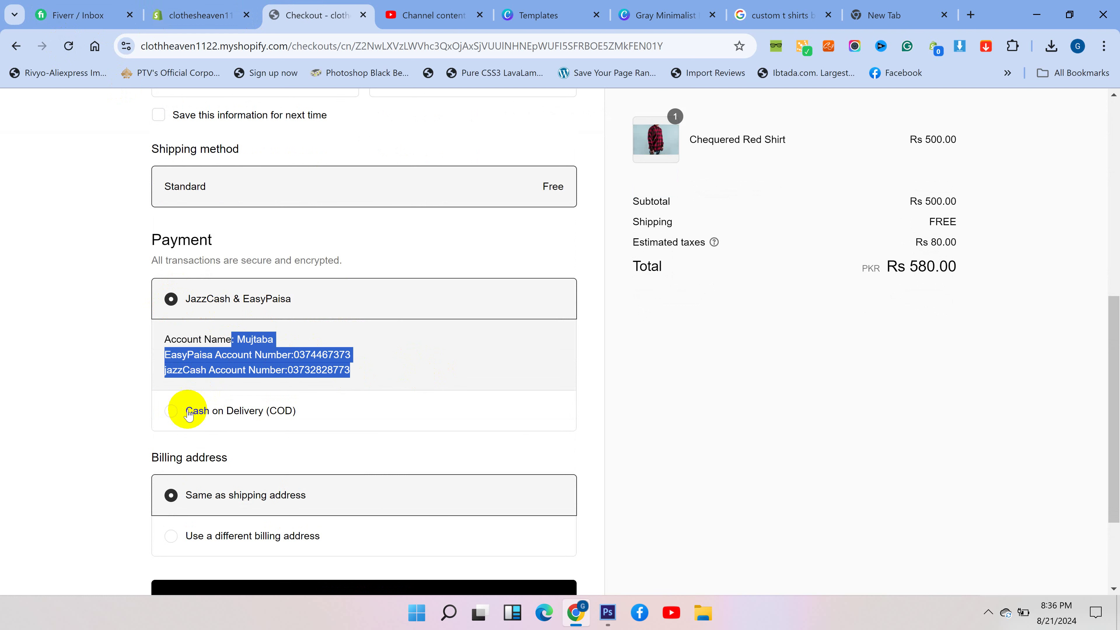
{"action": "left_click", "coordinate": [176, 411]}
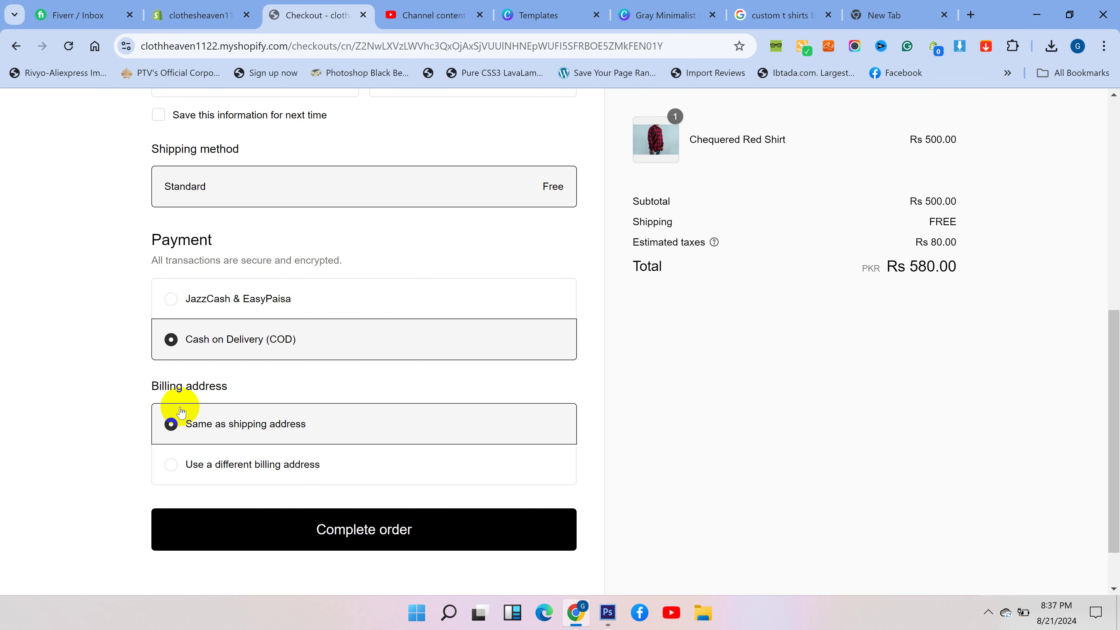